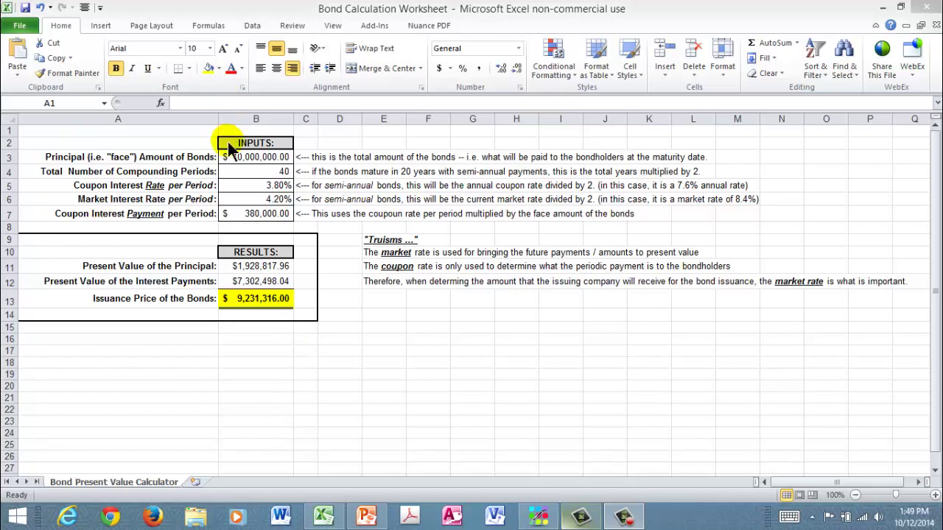
# Examine the bond inputs in B3:B5 and the coupon payment formula in B7, along with the issuance price formula in B13
pyautogui.click(247, 157)
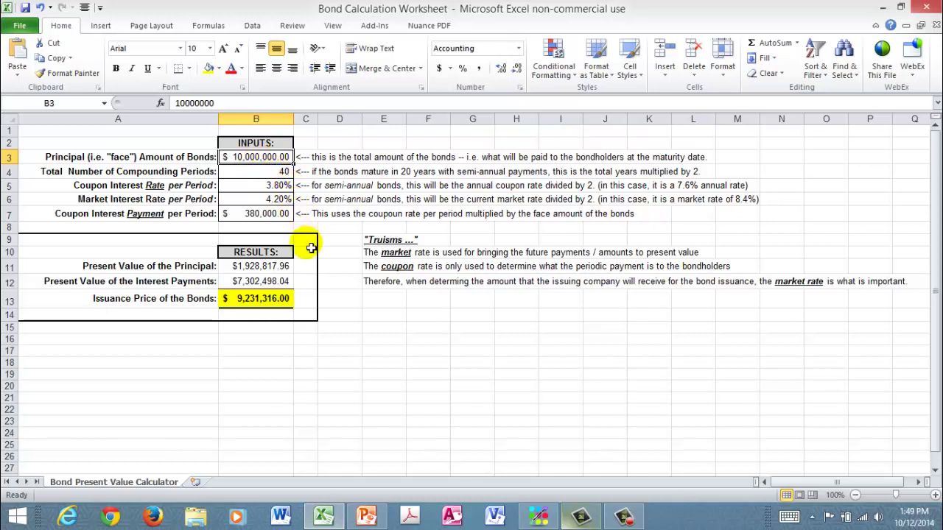
pyautogui.click(259, 307)
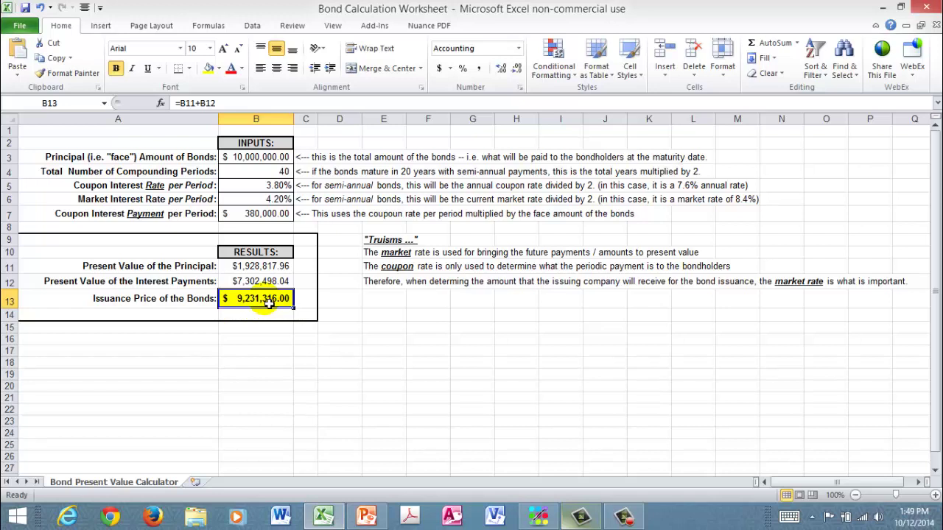
pyautogui.click(262, 162)
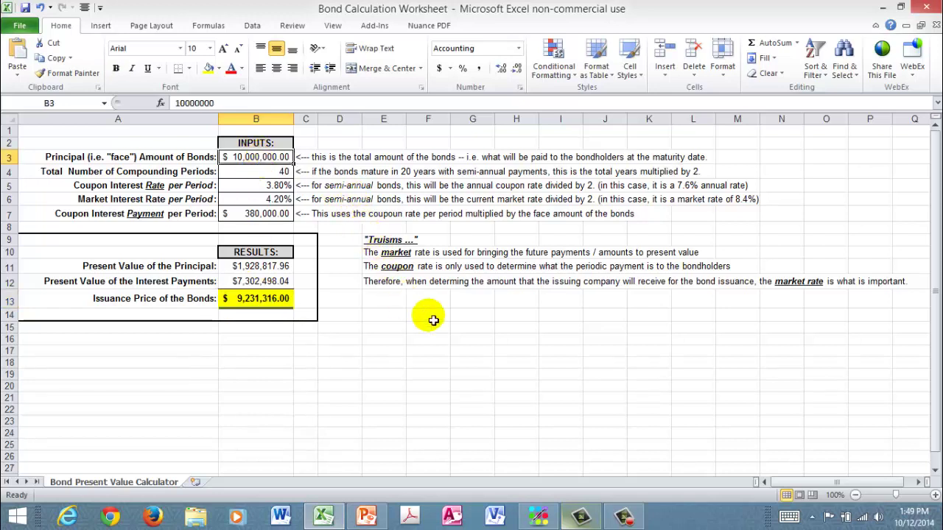
pyautogui.click(282, 174)
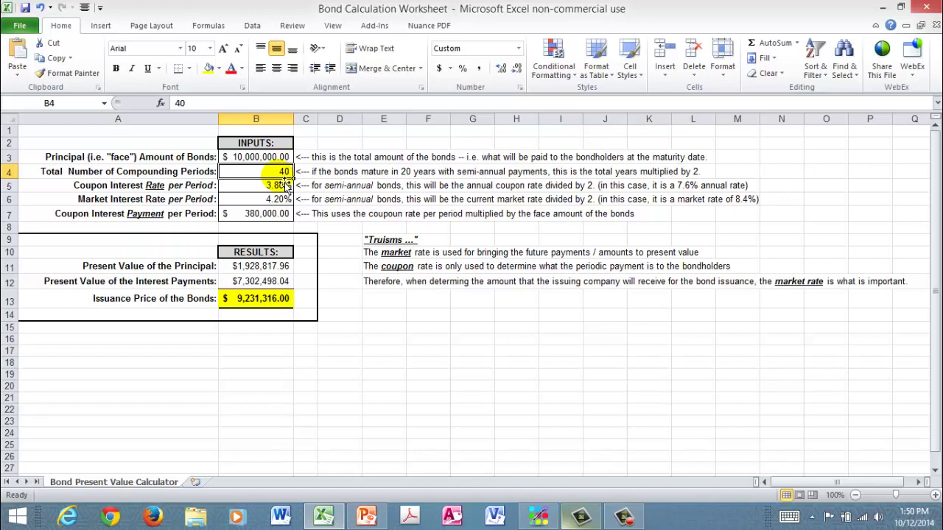
pyautogui.click(175, 186)
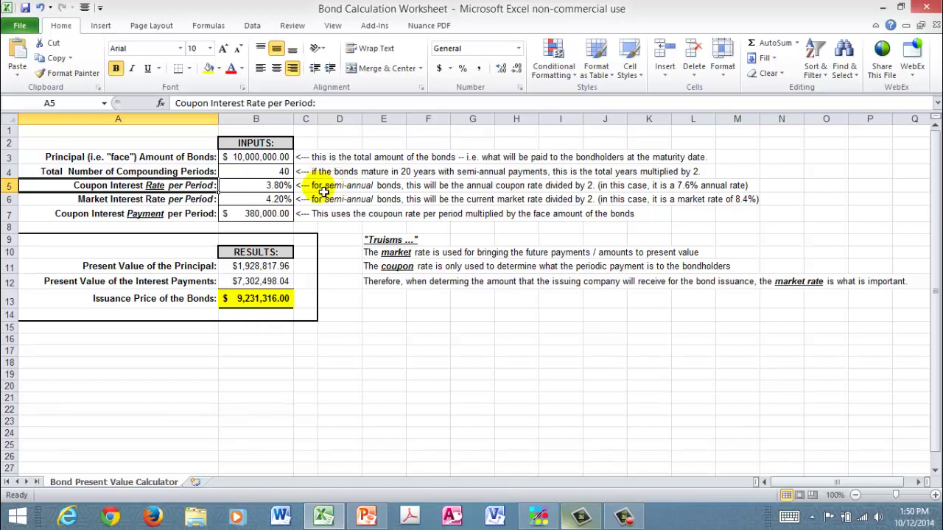
pyautogui.click(312, 191)
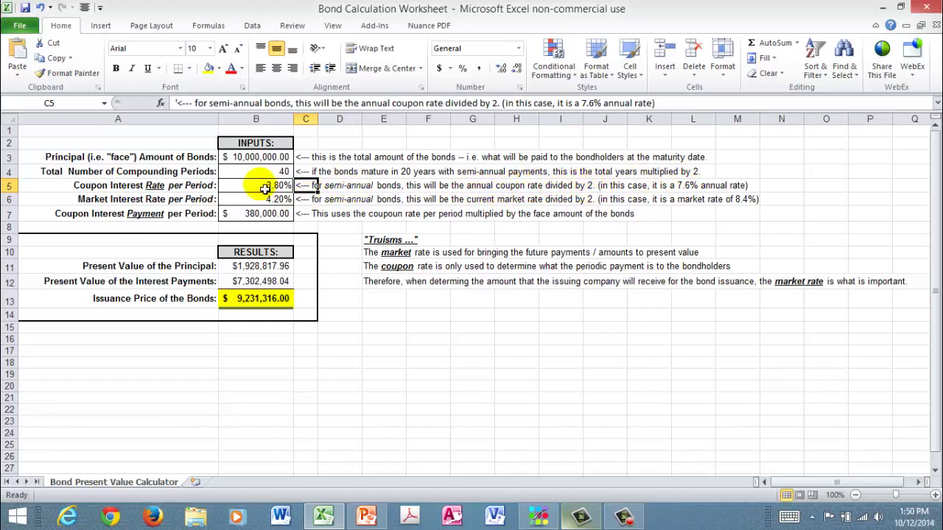
pyautogui.click(269, 185)
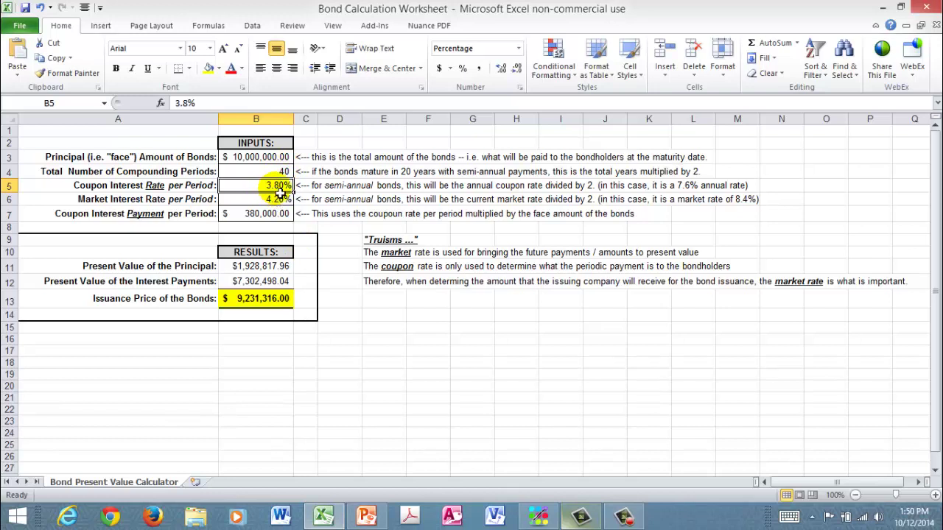
pyautogui.click(282, 158)
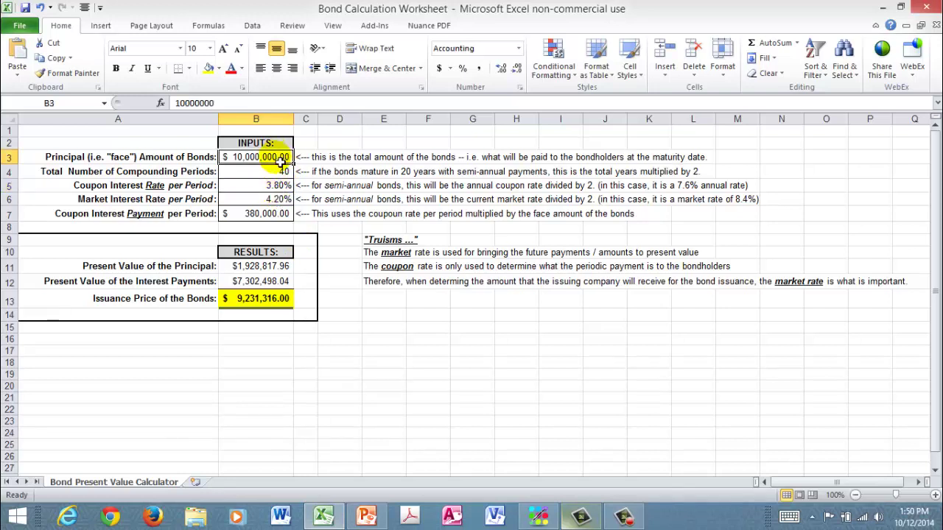
pyautogui.click(279, 186)
pyautogui.click(275, 215)
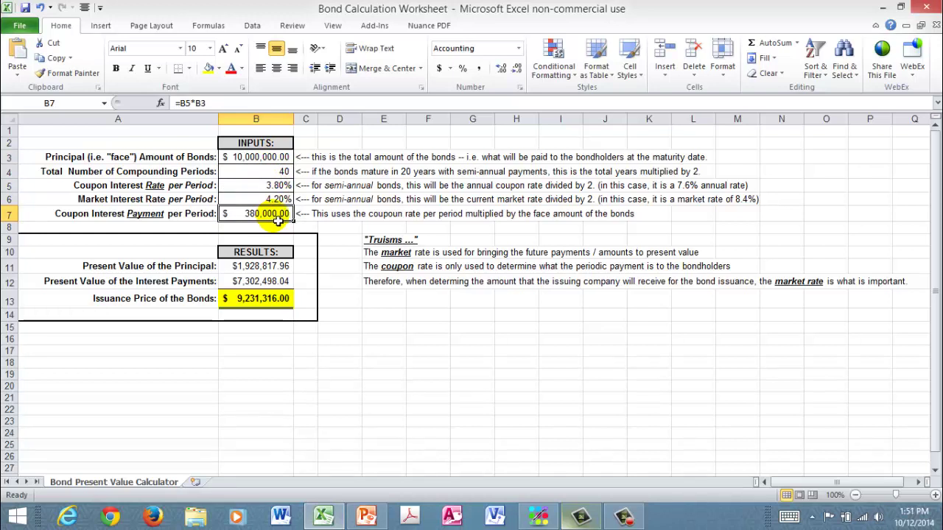
# Compare the market and coupon rates per period with their notes, the coupon payment and the "Truisms ..." block in rows 9 to 12
pyautogui.click(269, 199)
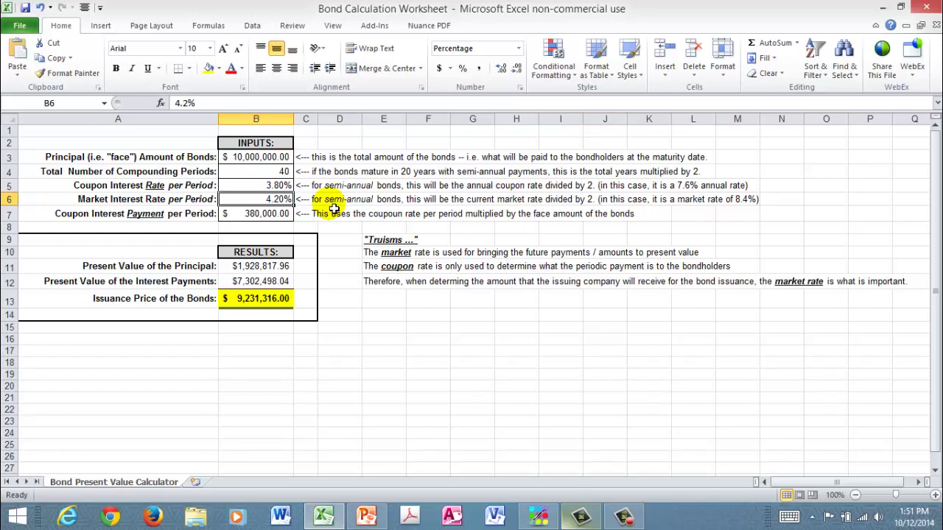
pyautogui.click(258, 185)
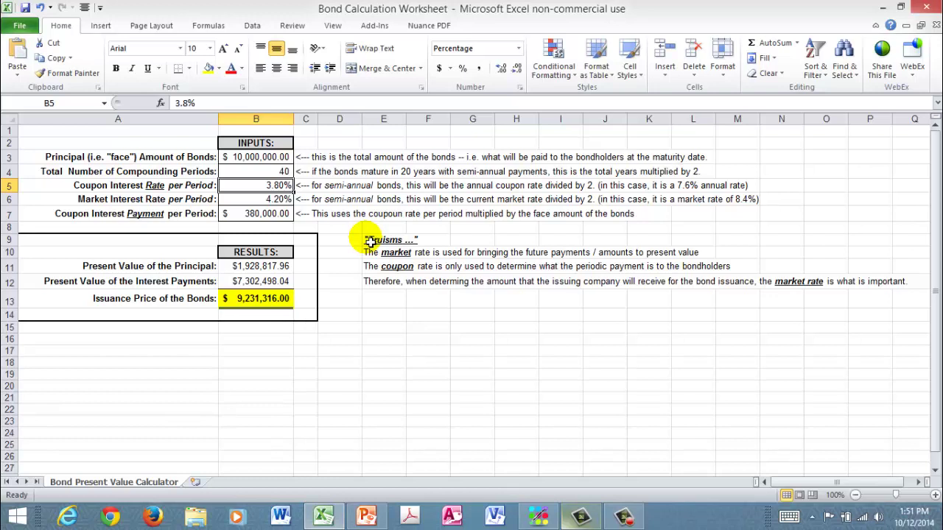
pyautogui.click(290, 203)
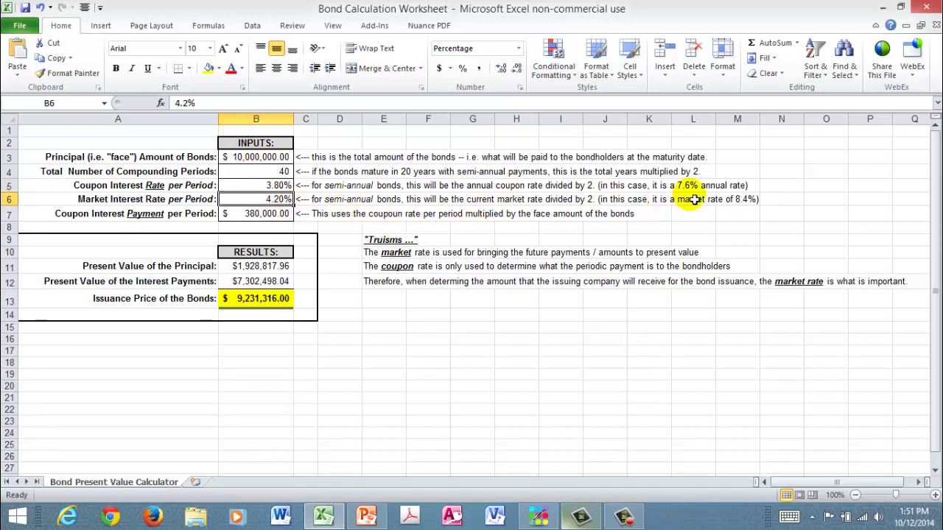
pyautogui.click(308, 199)
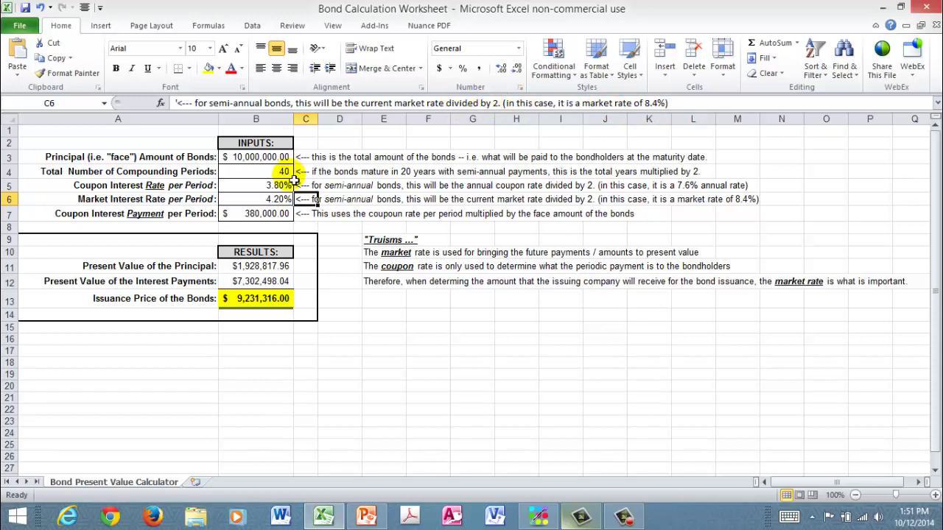
pyautogui.click(274, 199)
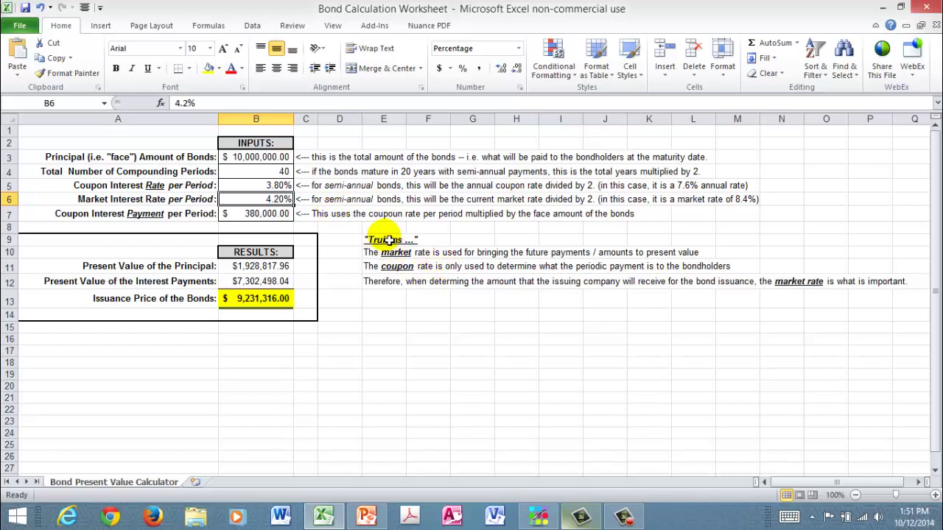
pyautogui.moveTo(388, 241); pyautogui.dragTo(909, 296)
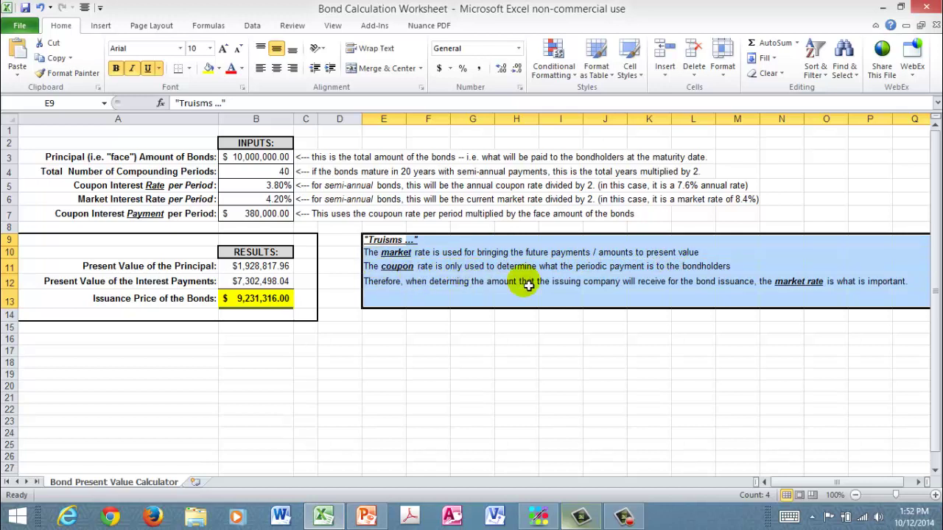
pyautogui.click(443, 379)
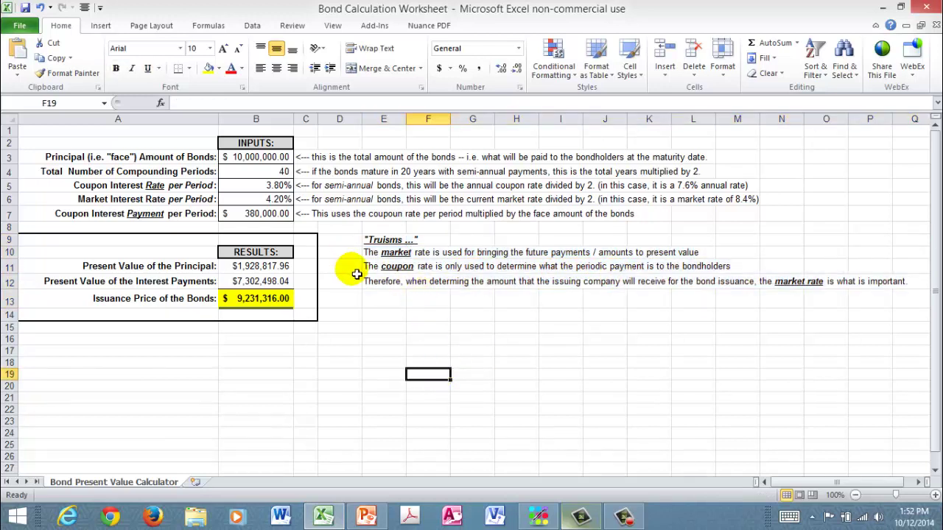
pyautogui.click(273, 189)
pyautogui.click(270, 213)
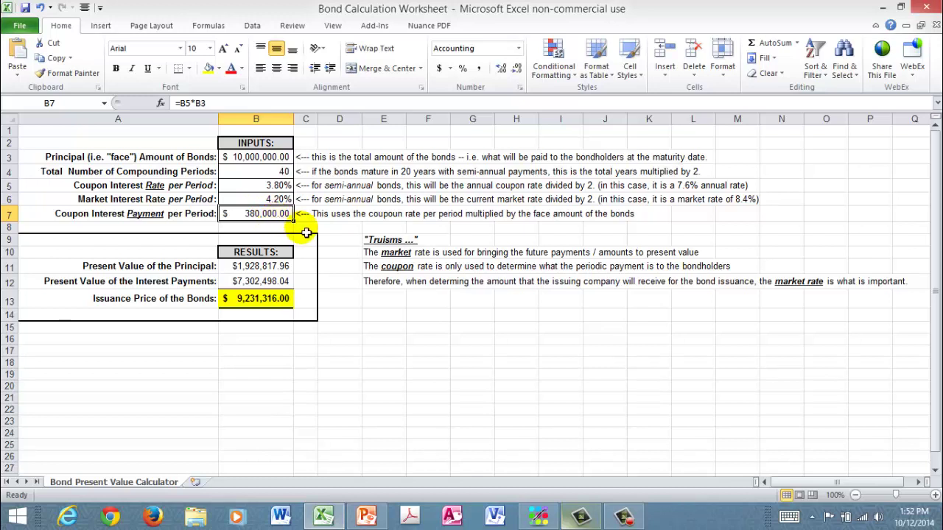
pyautogui.click(287, 201)
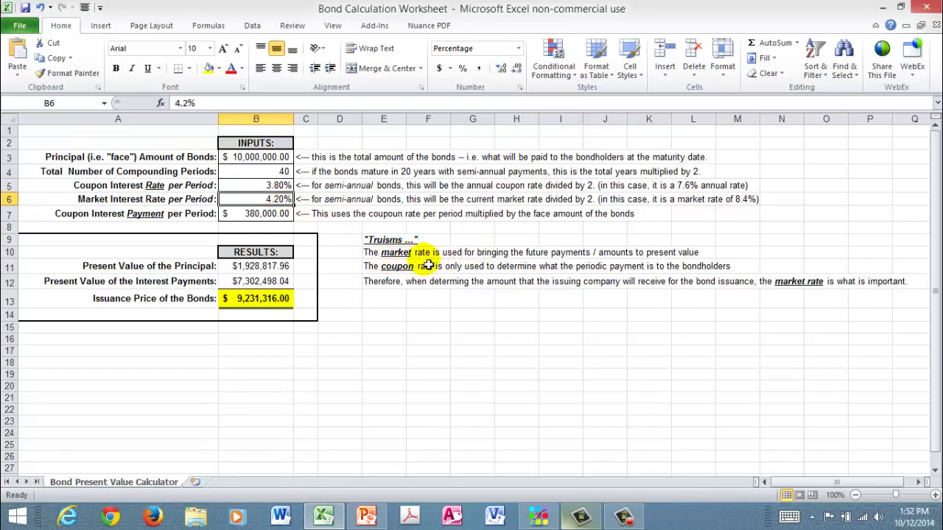
# Examine how the principal and coupon payment inputs feed the present value of the principal in B11 and of the interest payments in B12
pyautogui.click(250, 157)
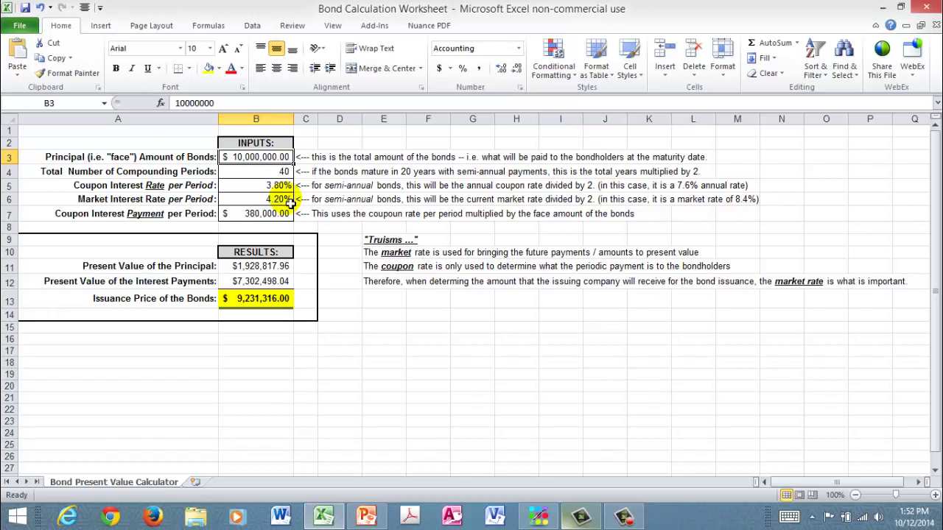
pyautogui.click(274, 185)
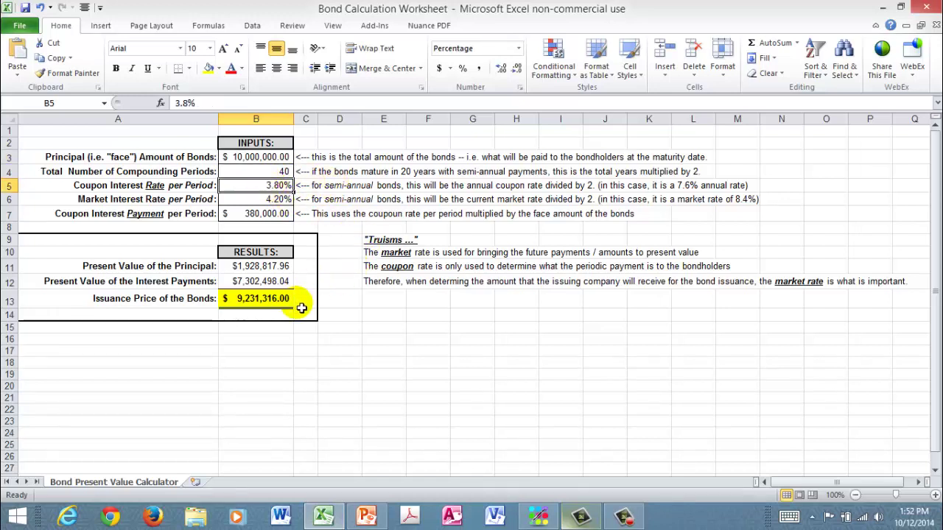
pyautogui.click(193, 266)
pyautogui.click(192, 286)
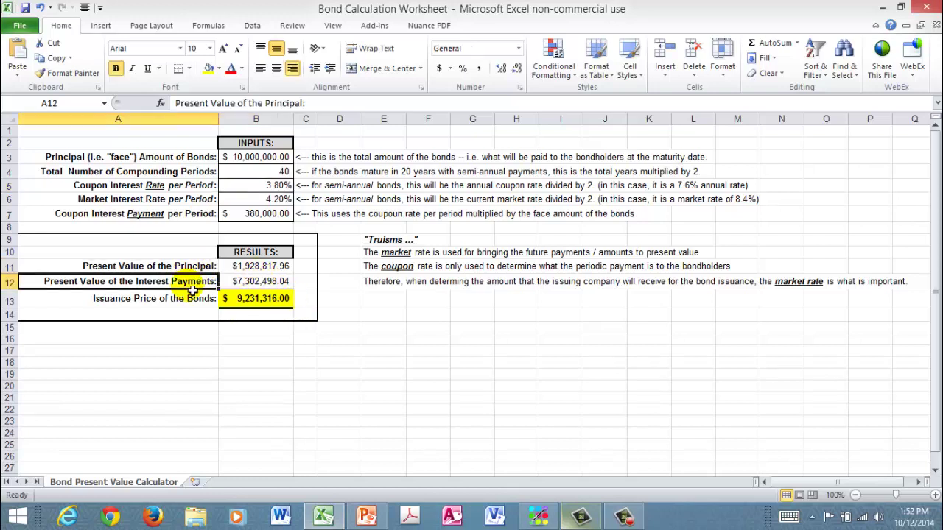
pyautogui.click(192, 270)
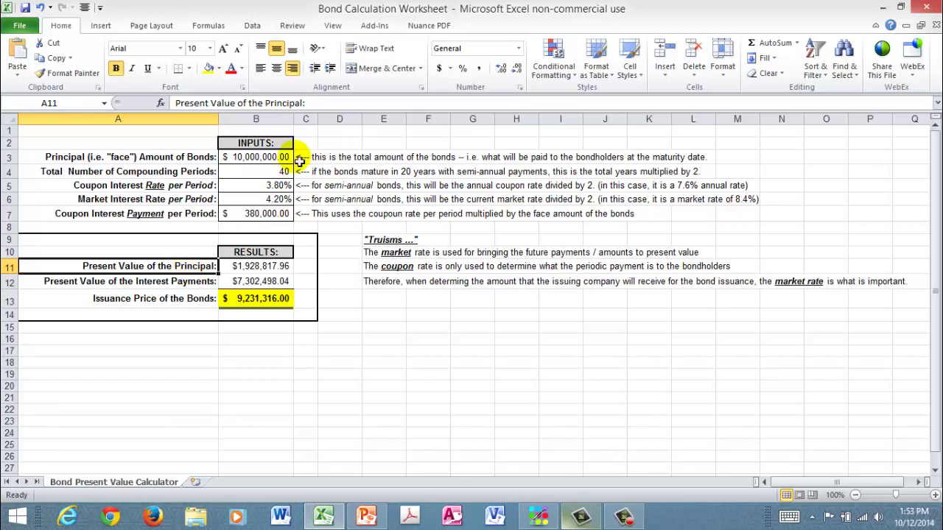
pyautogui.click(256, 160)
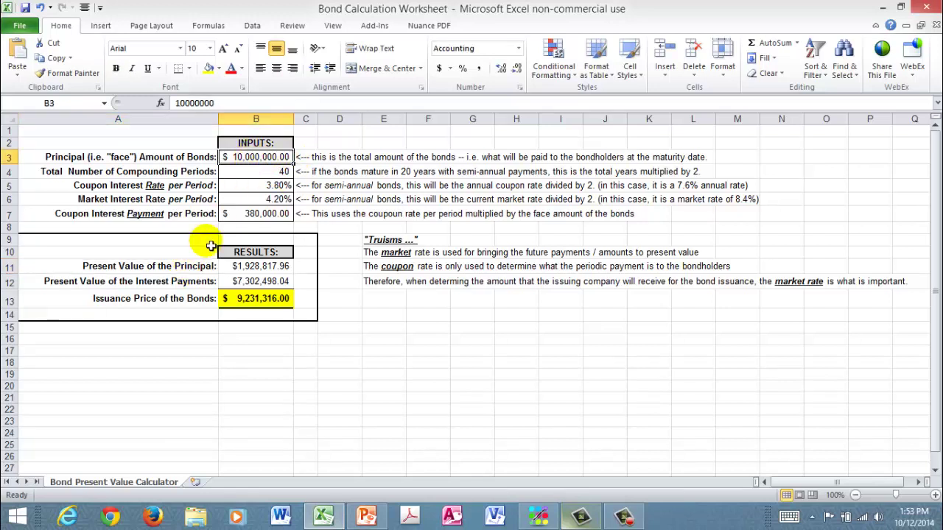
pyautogui.click(193, 267)
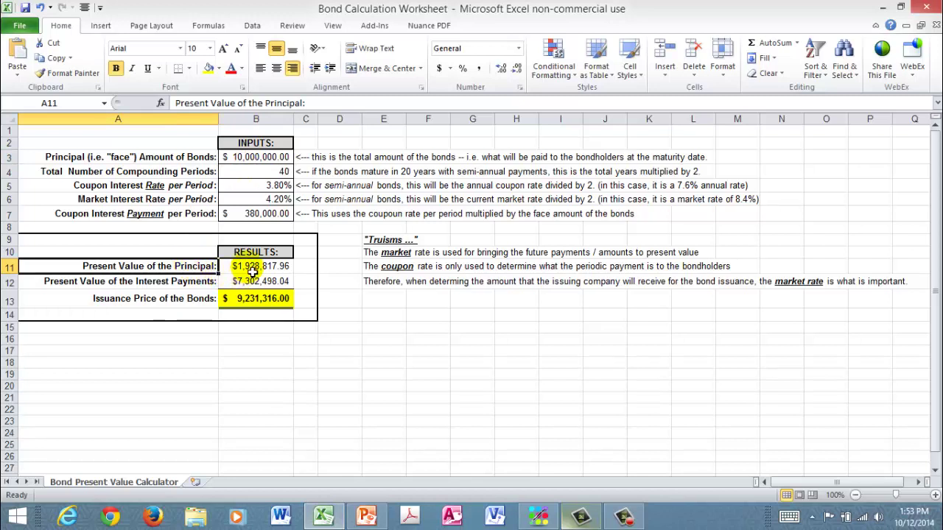
pyautogui.click(179, 287)
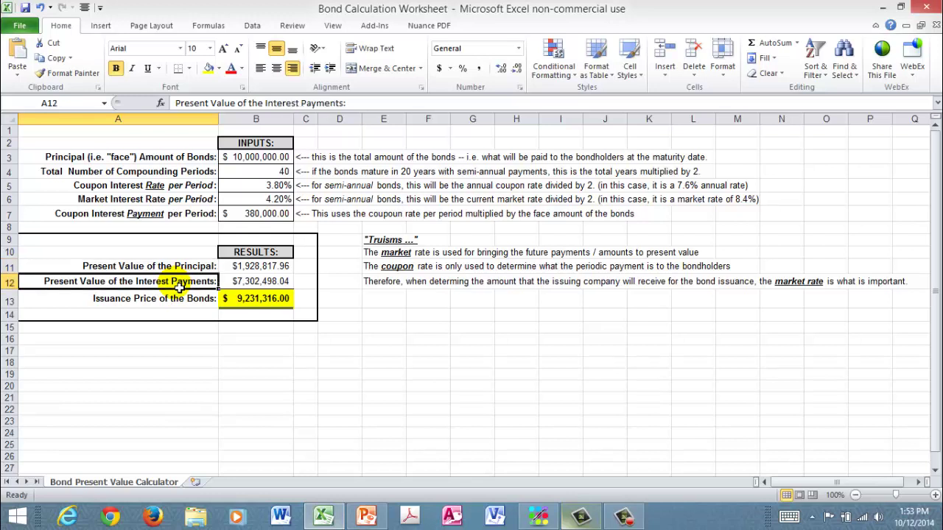
pyautogui.click(260, 218)
pyautogui.click(196, 283)
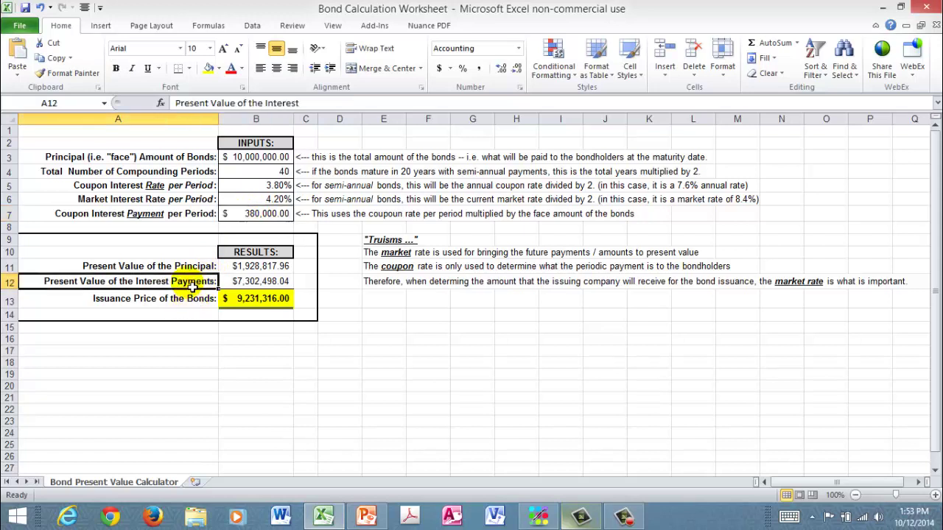
pyautogui.click(243, 284)
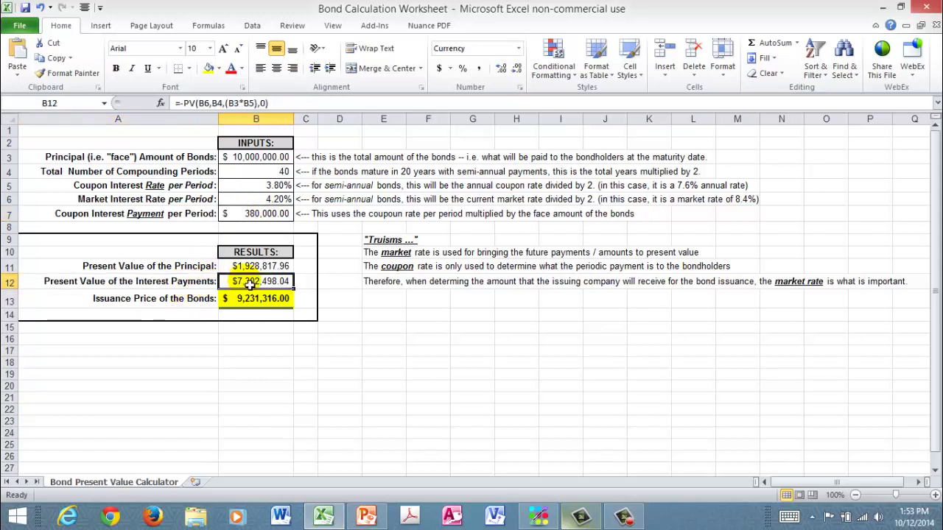
pyautogui.click(261, 266)
pyautogui.click(264, 283)
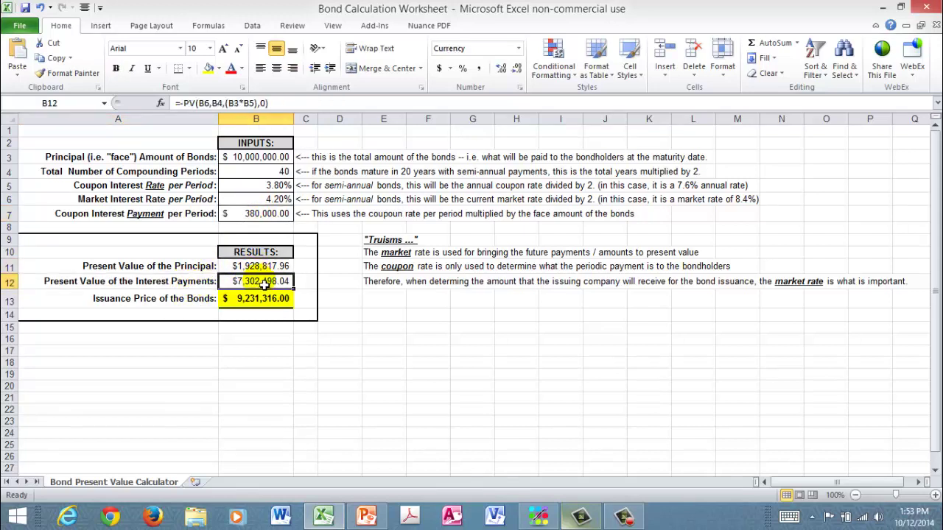
pyautogui.click(269, 267)
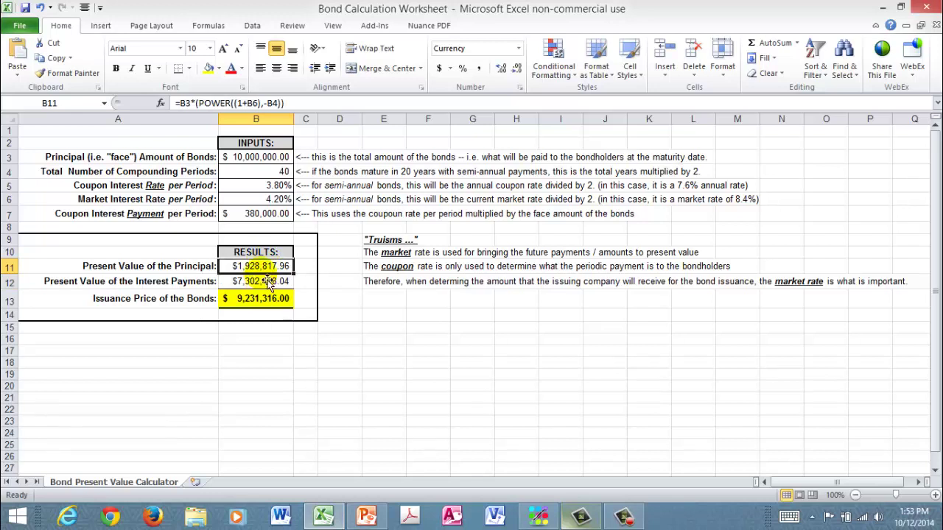
# Compare the issuance price in B13 with the principal in B3, and the market rate in B6 with the coupon rate in B5
pyautogui.click(261, 303)
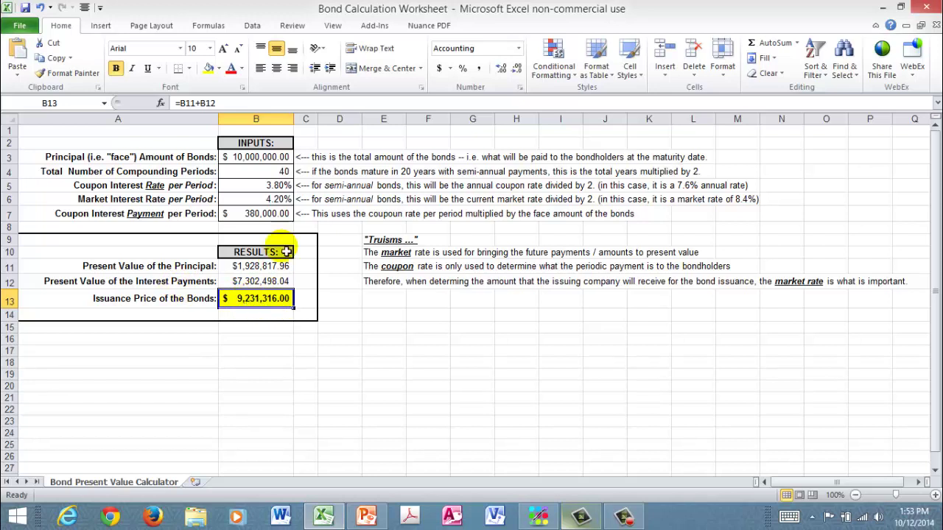
pyautogui.click(254, 161)
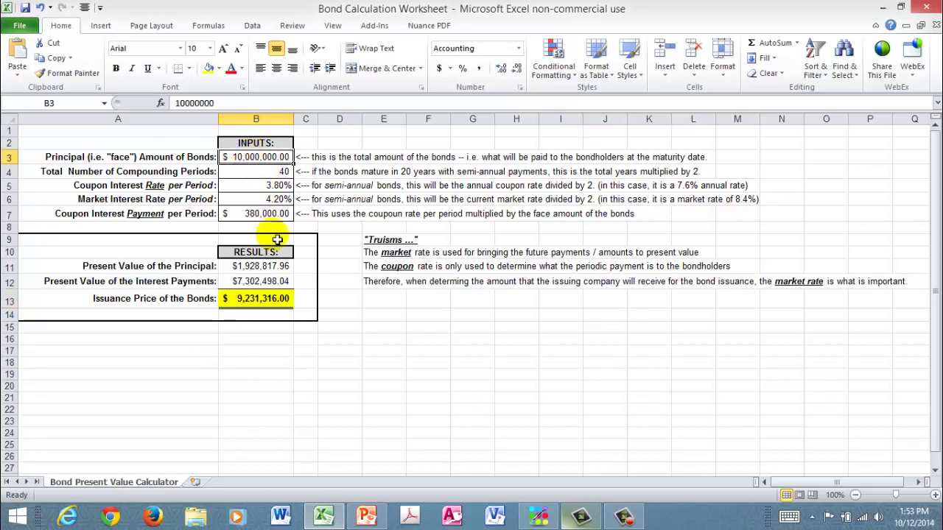
pyautogui.click(271, 299)
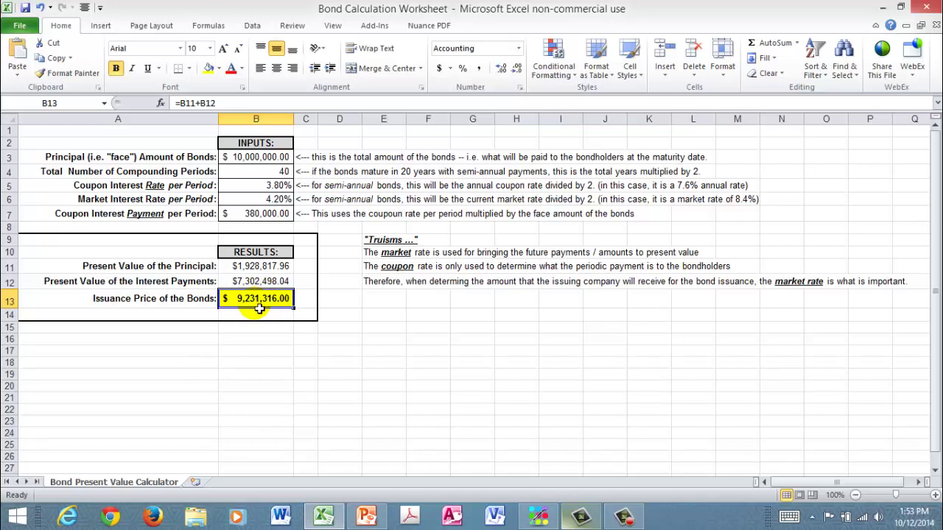
pyautogui.click(271, 200)
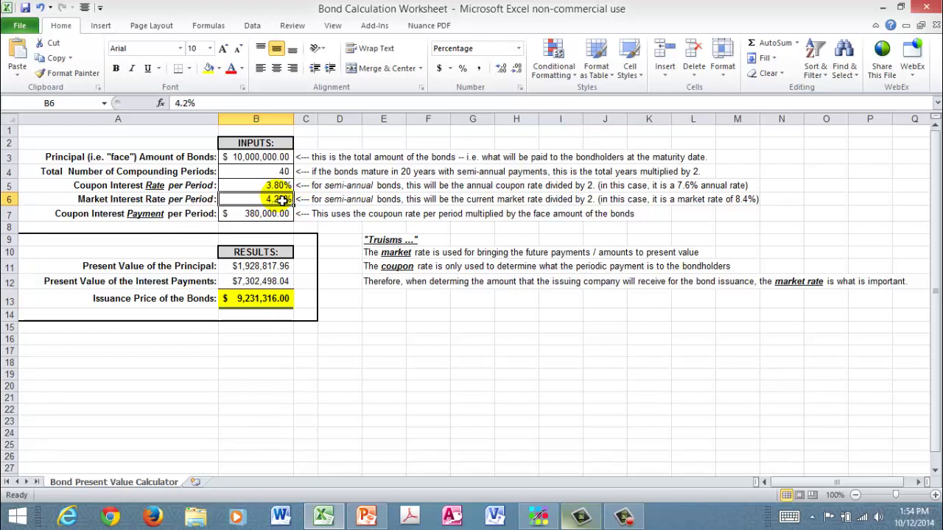
pyautogui.click(284, 188)
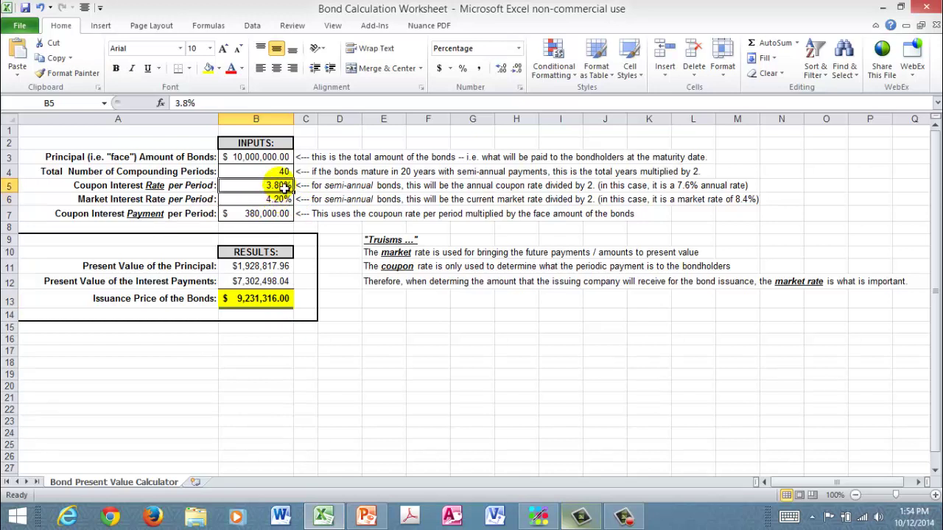
pyautogui.click(280, 200)
pyautogui.click(282, 189)
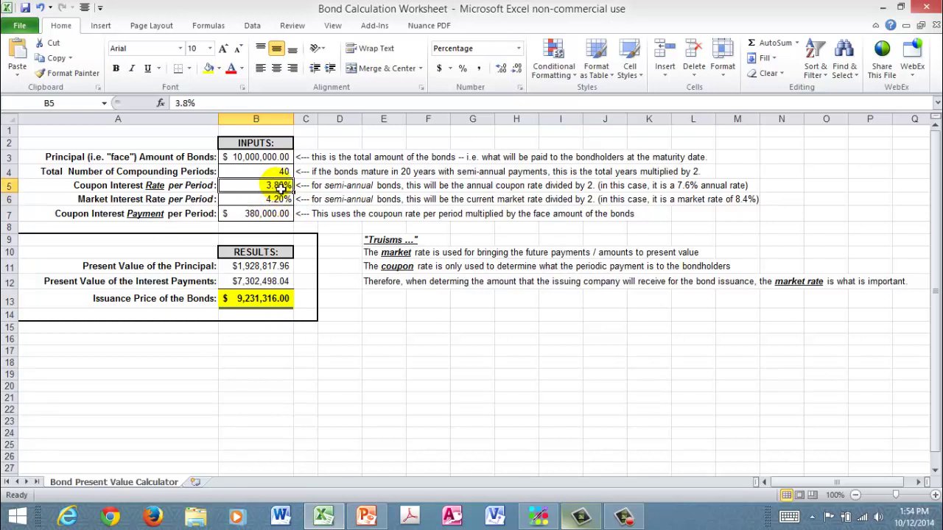
# Enter "If the market rate is greater than the coupon rate, the bonds sell at a discount" in E13, below the existing truisms
pyautogui.click(281, 300)
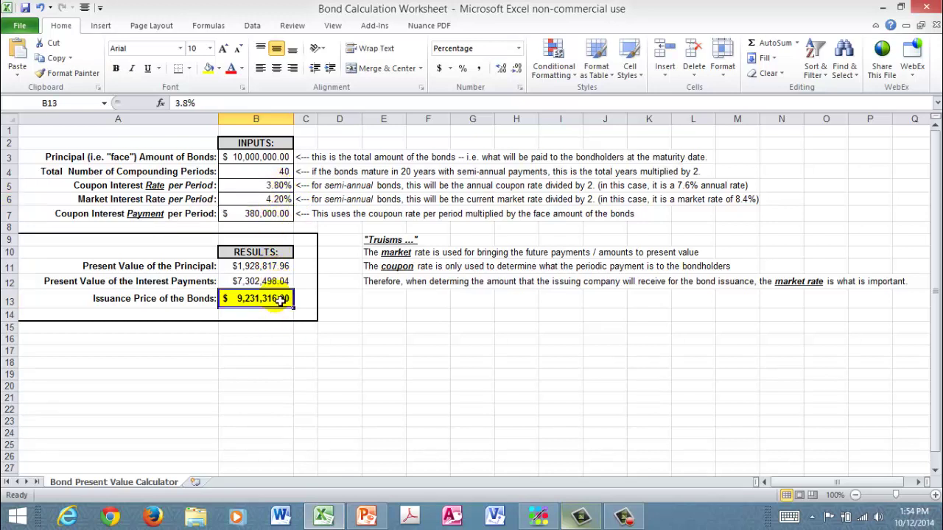
pyautogui.click(393, 305)
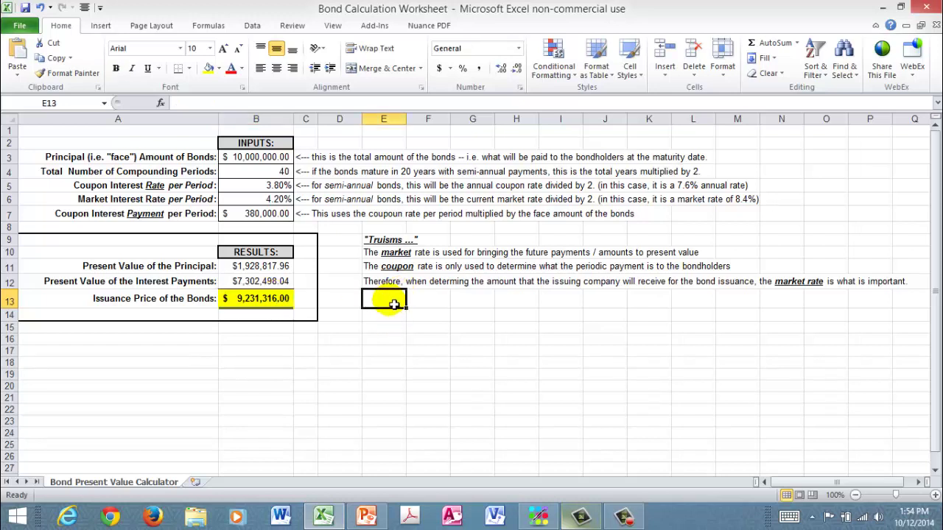
pyautogui.write('If the markt')
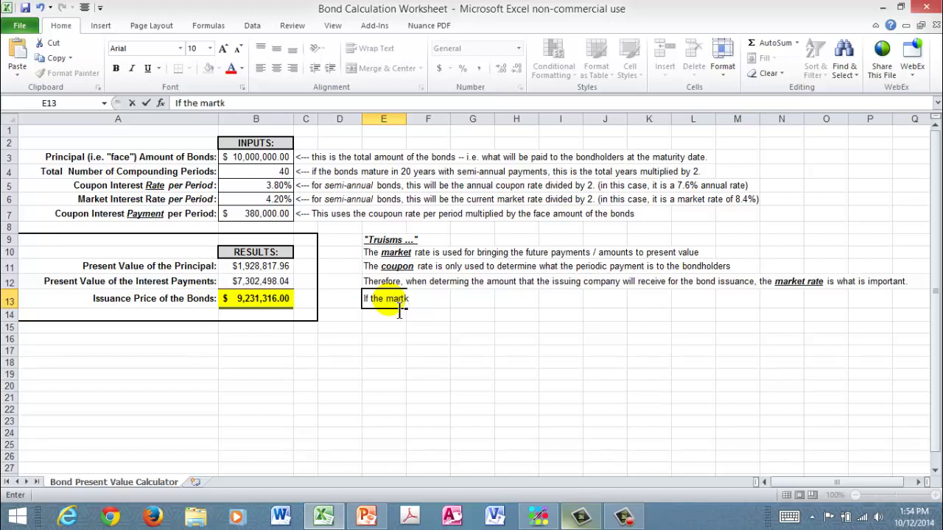
pyautogui.press('BackSpace')
pyautogui.write('et rate is g')
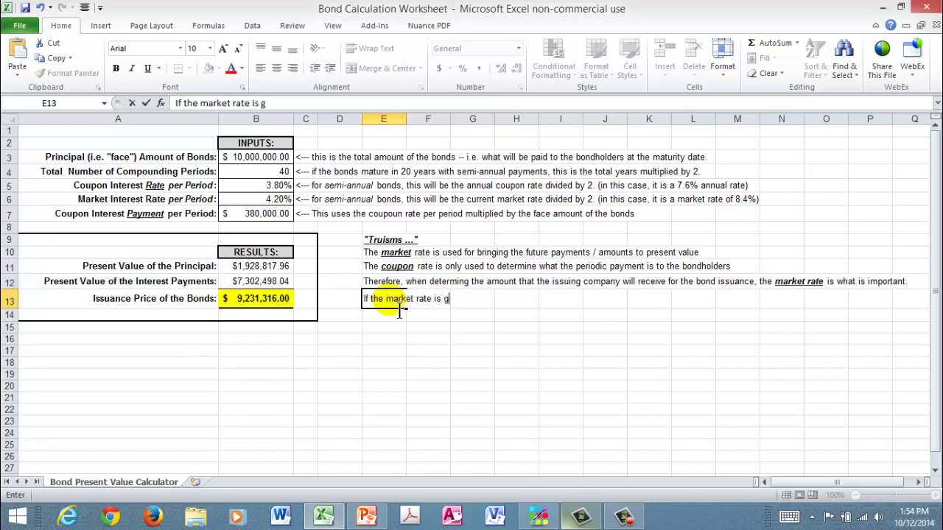
pyautogui.write('reater tha')
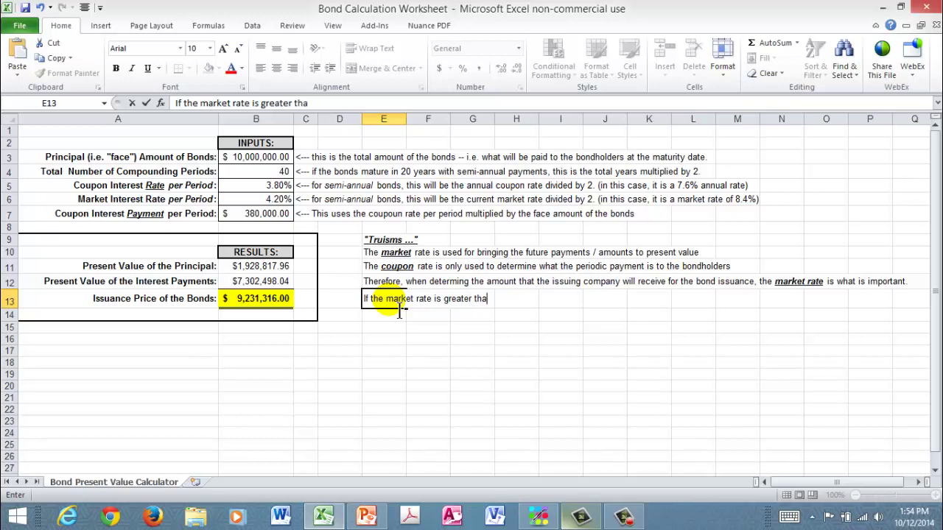
pyautogui.write('n the coupo')
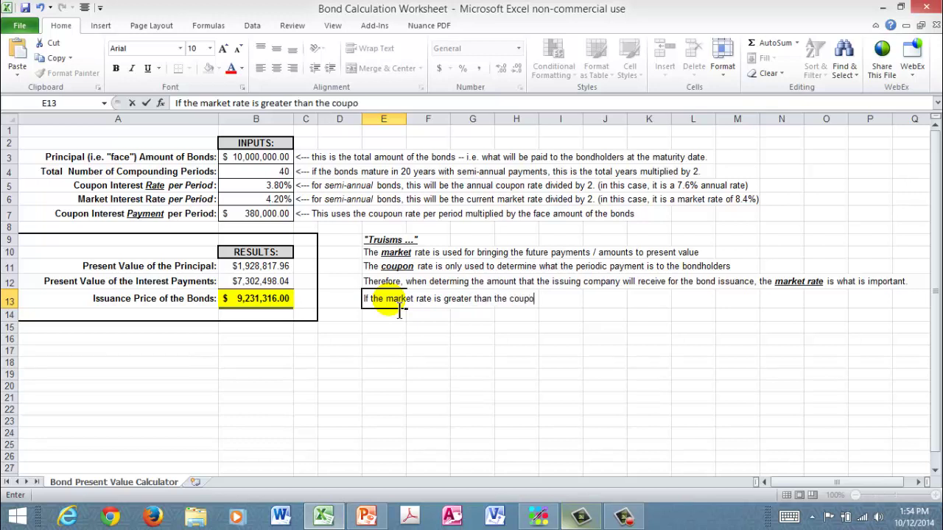
pyautogui.write('n rate, the bo')
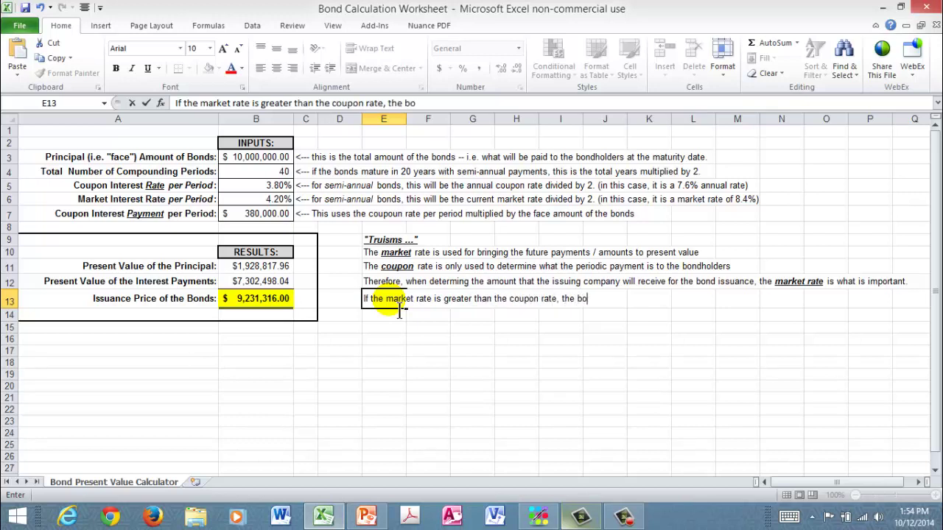
pyautogui.write('nds sell at a discount')
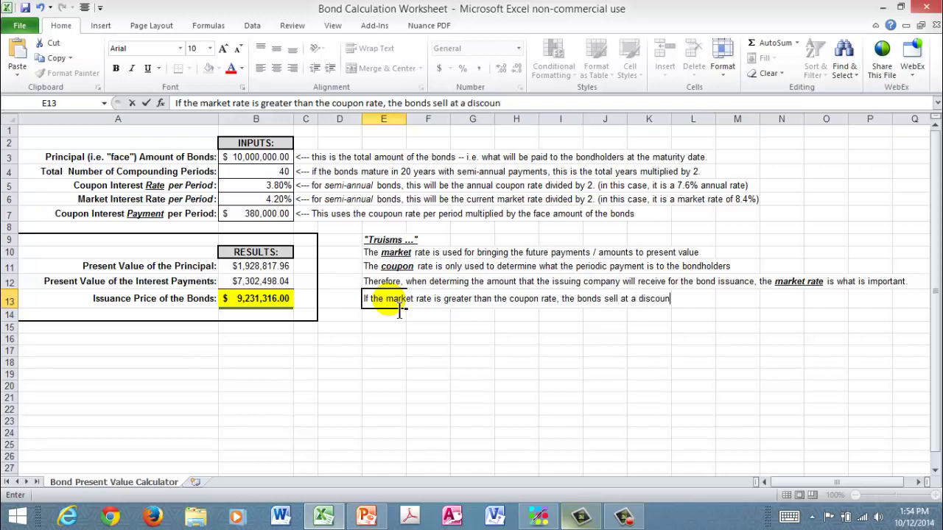
pyautogui.press('Return')
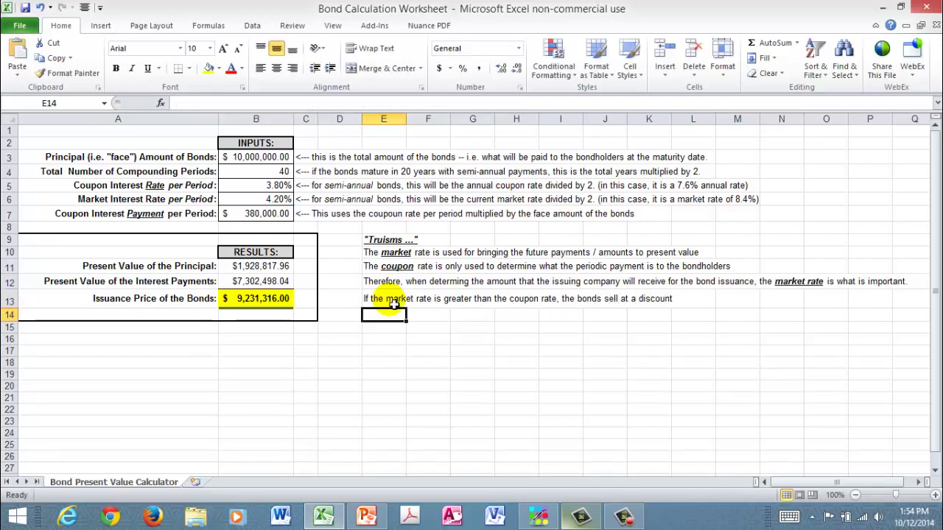
# Compare the issuance price in B13 with the principal in B3, and review the present values in B11:B12 and the market rate in B6
pyautogui.click(247, 301)
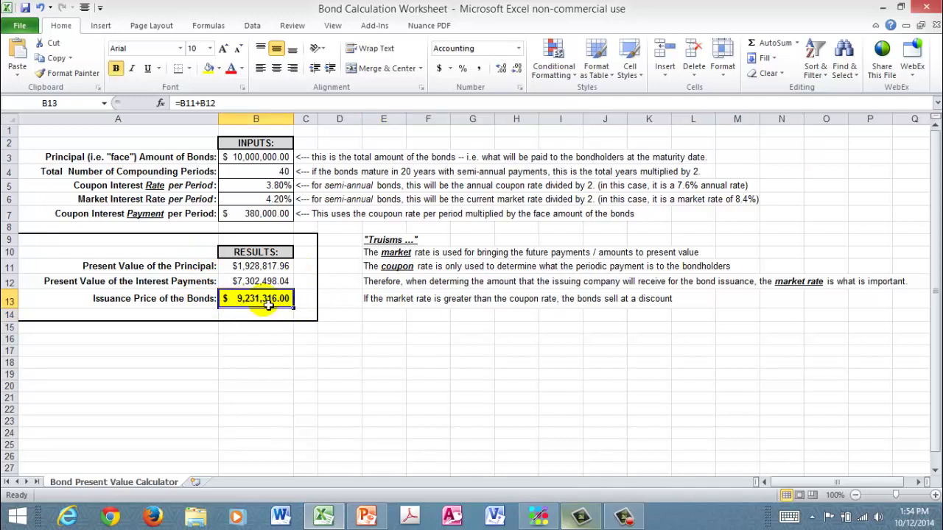
pyautogui.click(250, 156)
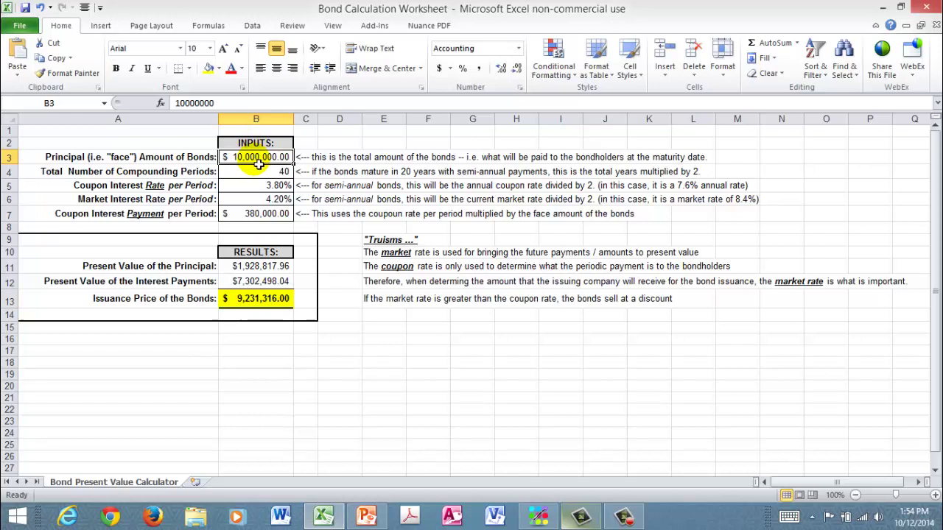
pyautogui.click(266, 308)
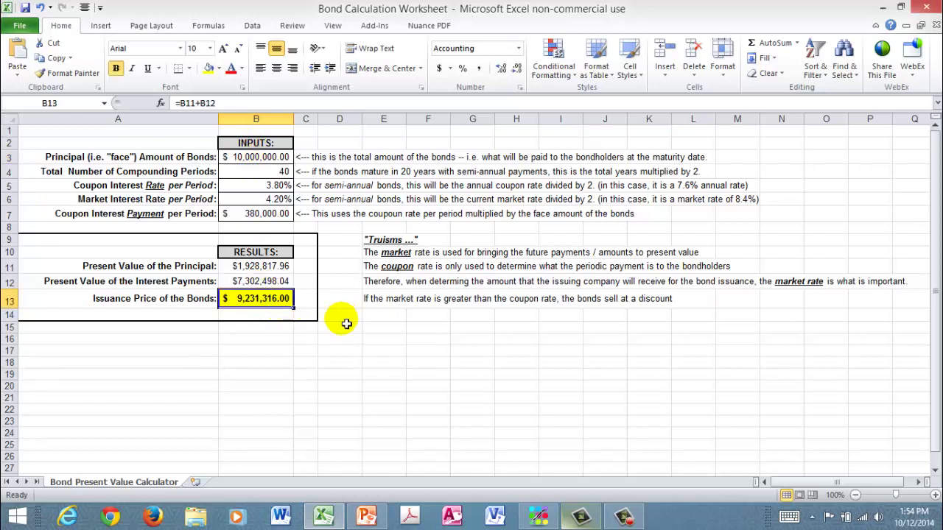
pyautogui.click(255, 265)
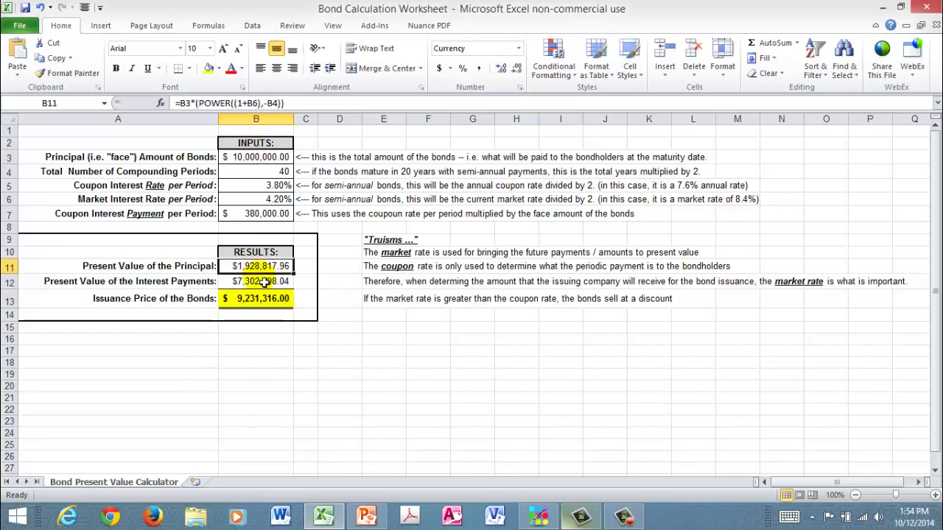
pyautogui.click(266, 283)
pyautogui.click(261, 266)
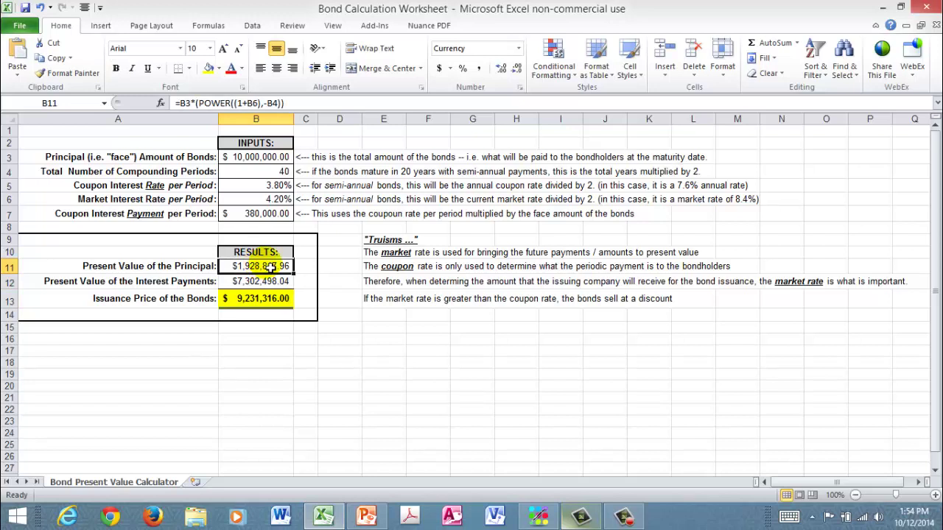
pyautogui.click(280, 196)
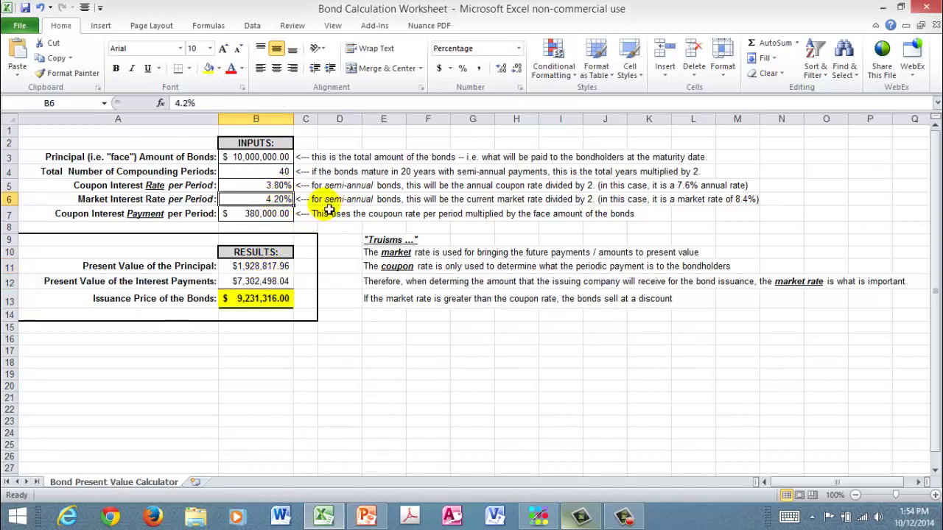
# Set the coupon interest rate per period in B5 to 4.50% and check the recalculated issuance price in B13
pyautogui.click(283, 189)
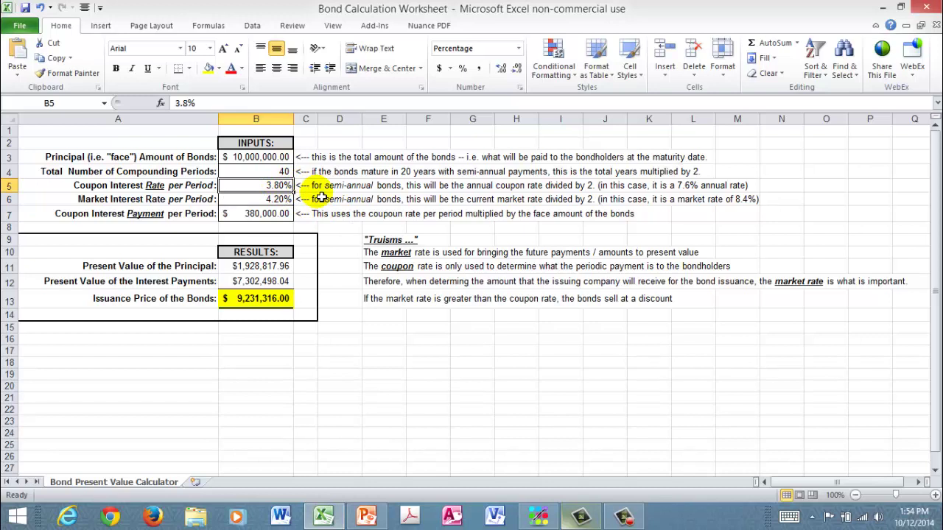
pyautogui.write('.')
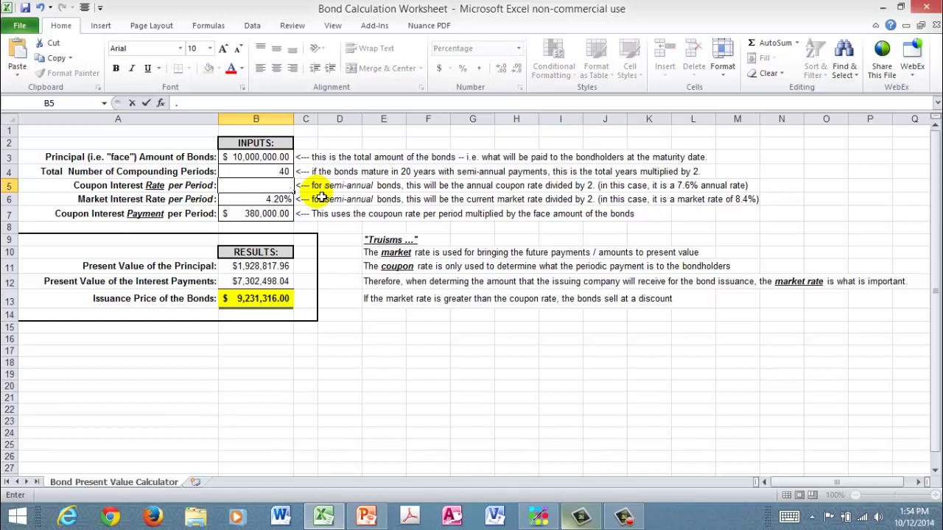
pyautogui.write('045')
pyautogui.press('Return')
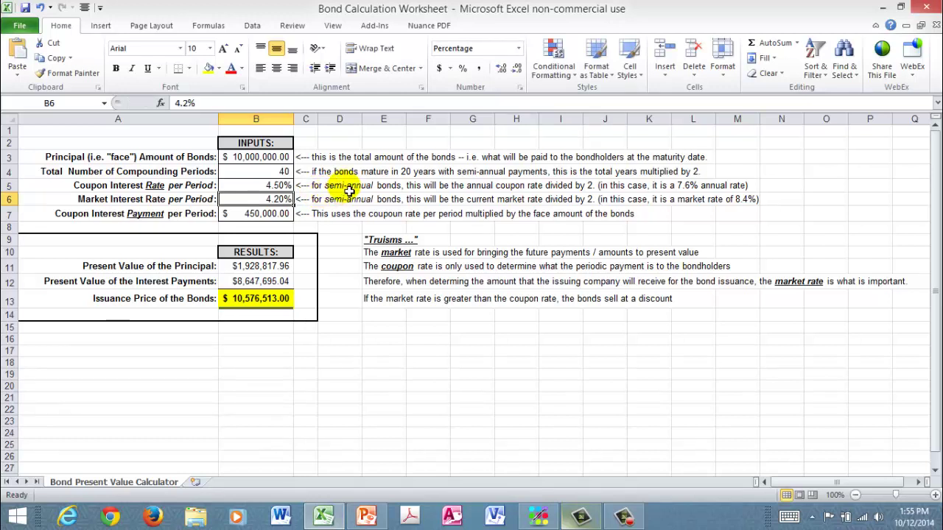
pyautogui.click(258, 298)
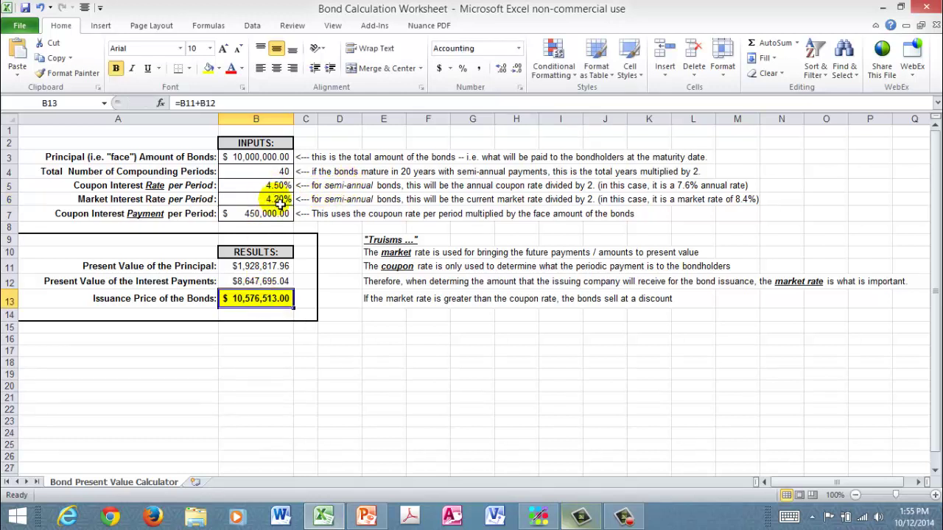
# Enter "If the market rate is less than the coupon rate, the bonds sell at a premium" in E14, below the discount truism
pyautogui.click(384, 320)
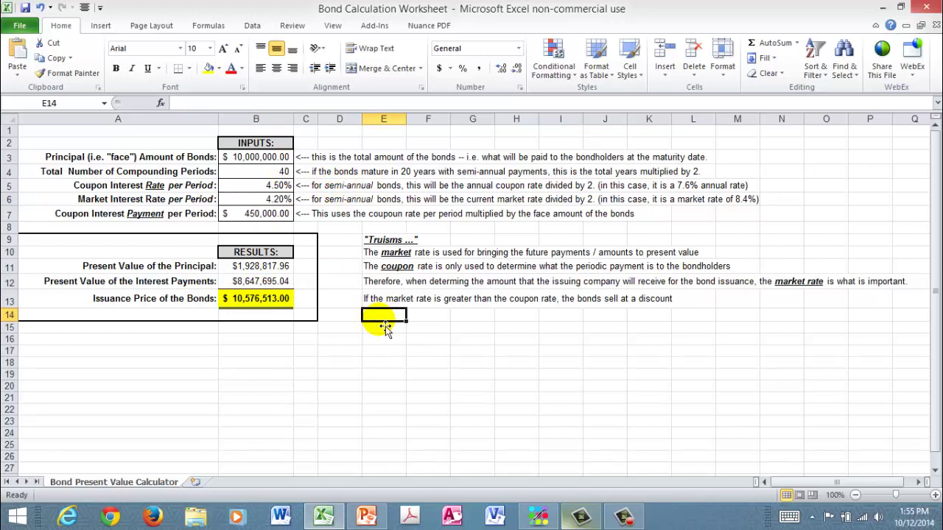
pyautogui.write('If')
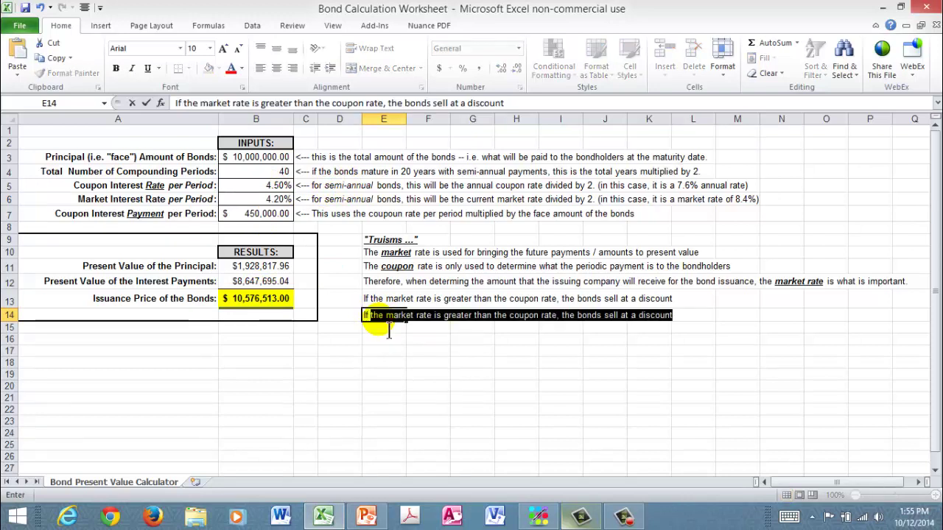
pyautogui.write(' the mart')
pyautogui.press('BackSpace')
pyautogui.write('ket rate is less')
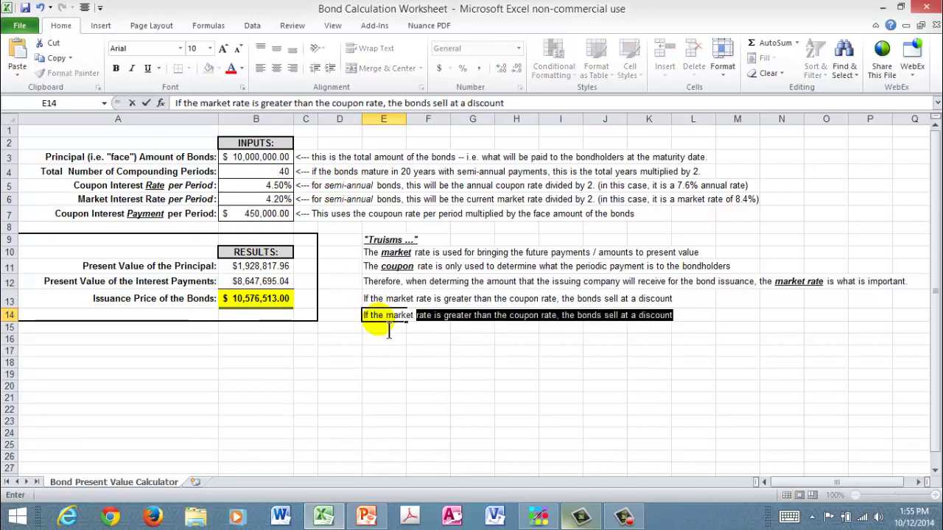
pyautogui.write(' t')
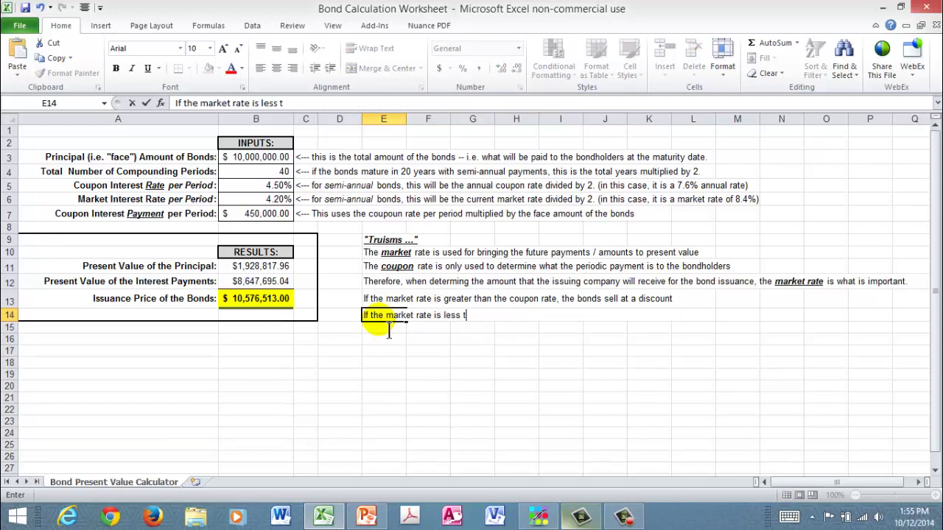
pyautogui.write('han the coupon r')
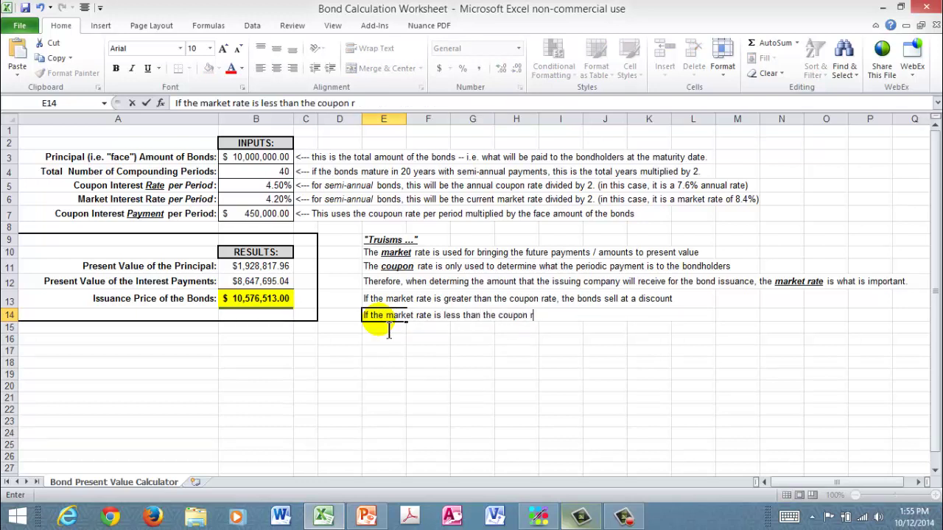
pyautogui.write('ate, the bo')
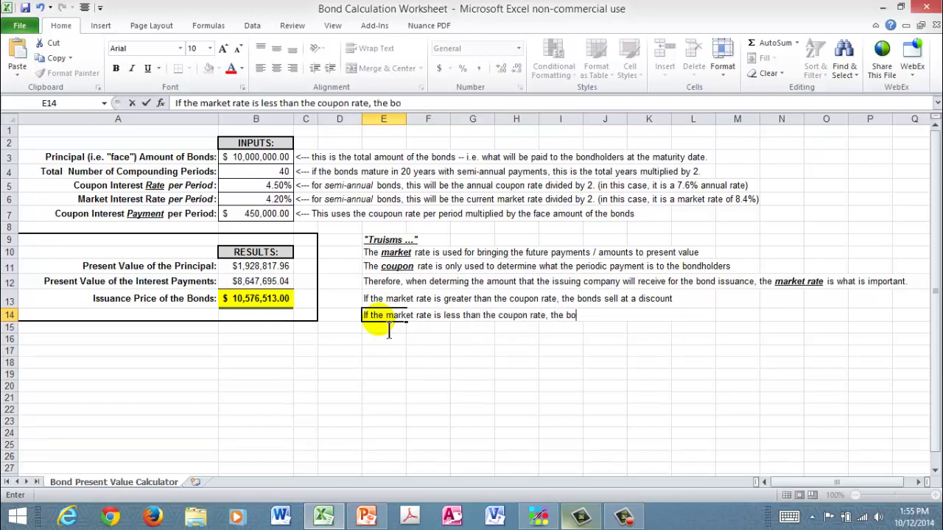
pyautogui.write('nds sell at a premium')
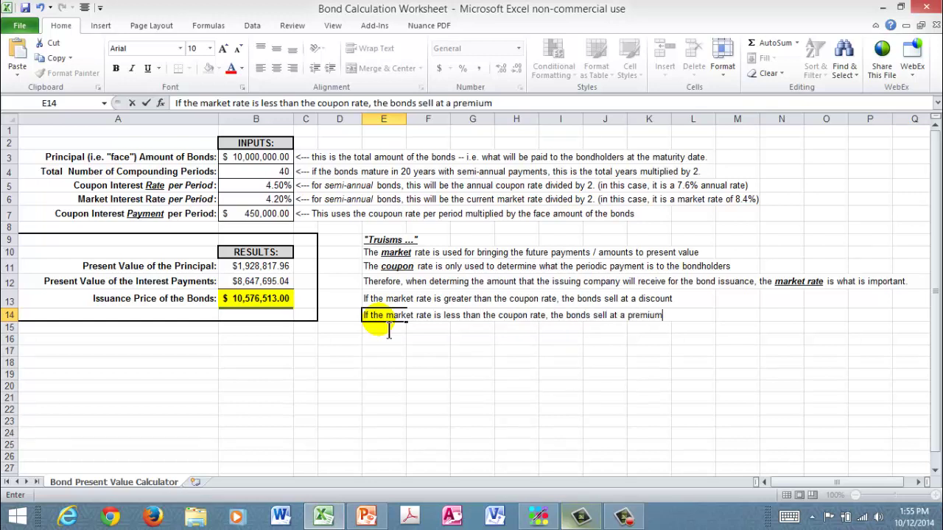
pyautogui.press('Return')
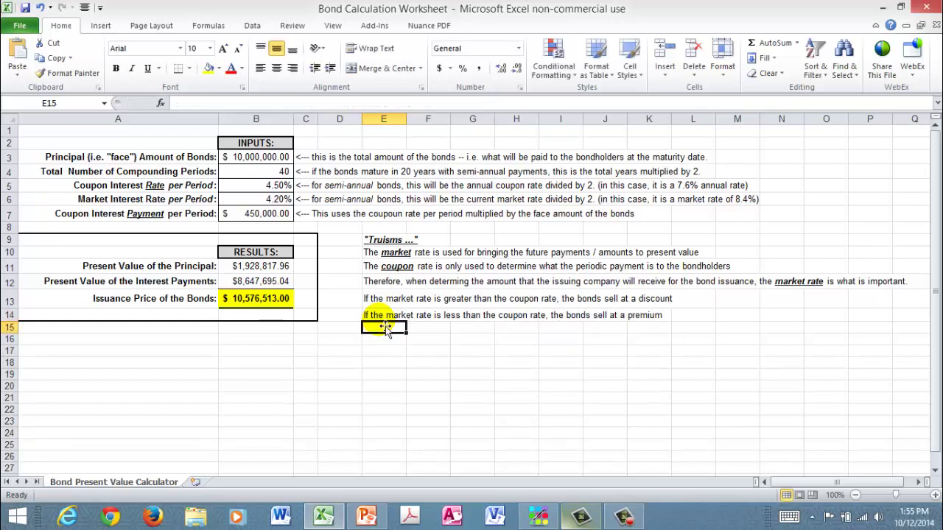
# Compare the issuance price in B13 with the principal in B3, and the new coupon rate in B5 with the market rate in B6
pyautogui.click(273, 299)
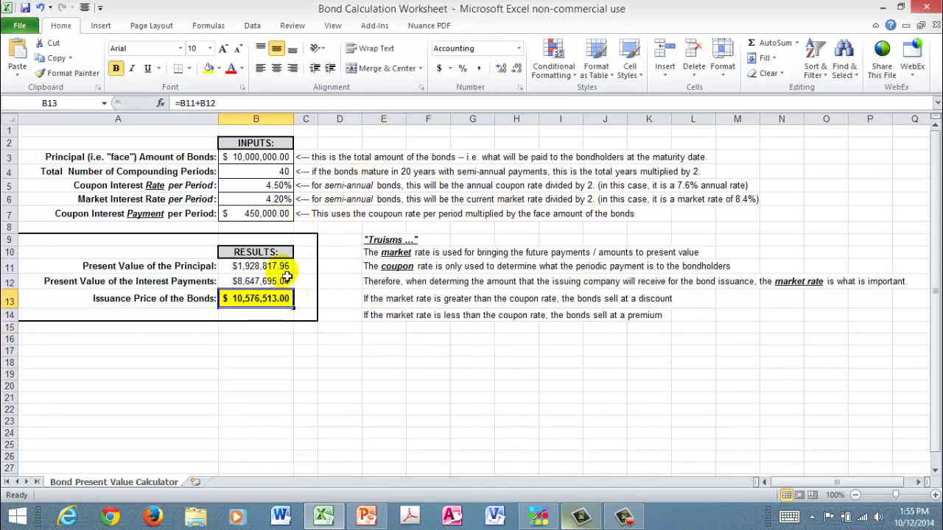
pyautogui.click(265, 158)
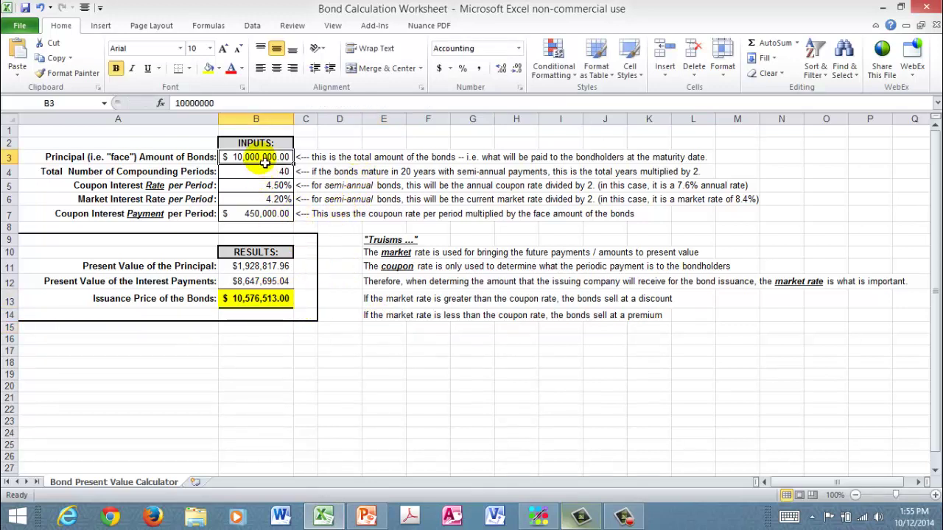
pyautogui.click(262, 301)
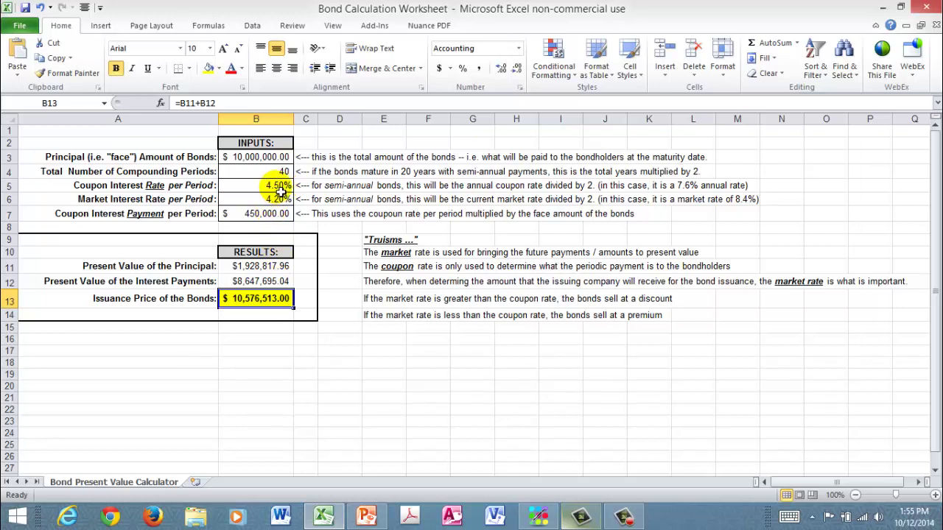
pyautogui.click(279, 187)
pyautogui.click(276, 201)
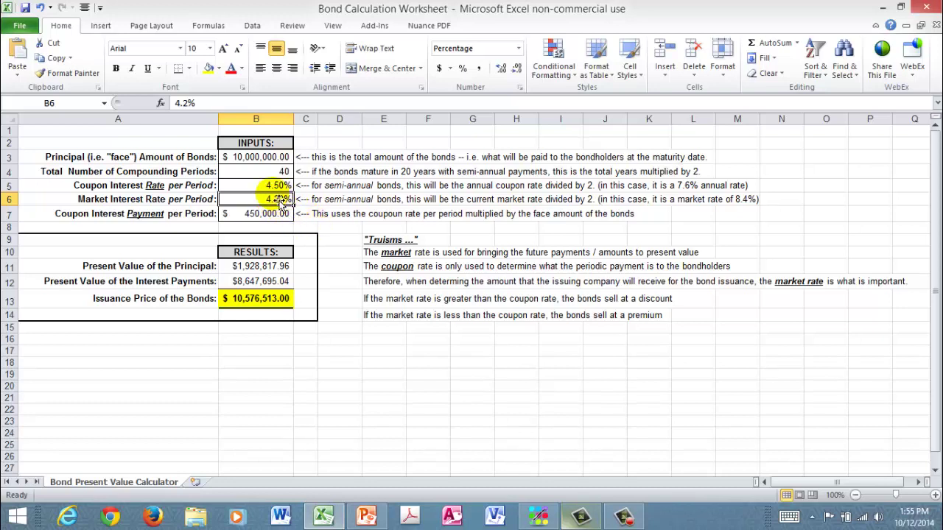
pyautogui.click(278, 187)
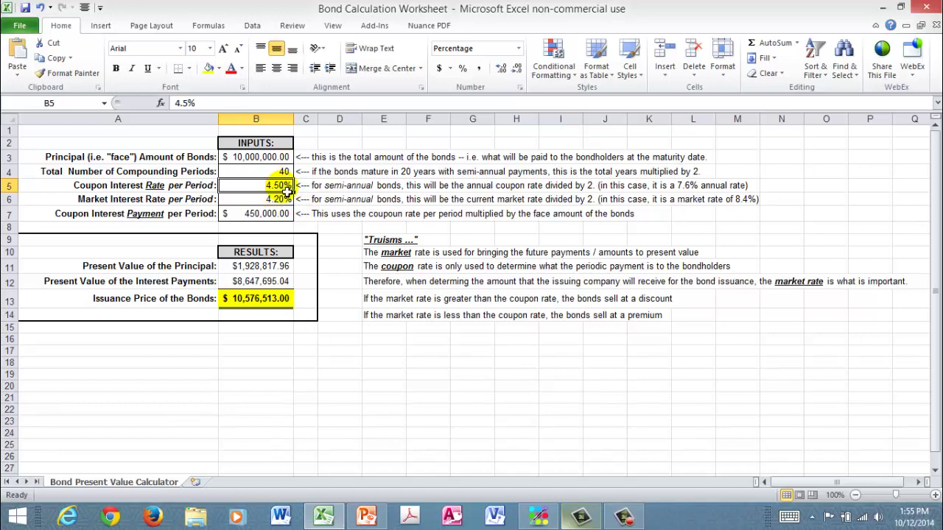
pyautogui.click(283, 204)
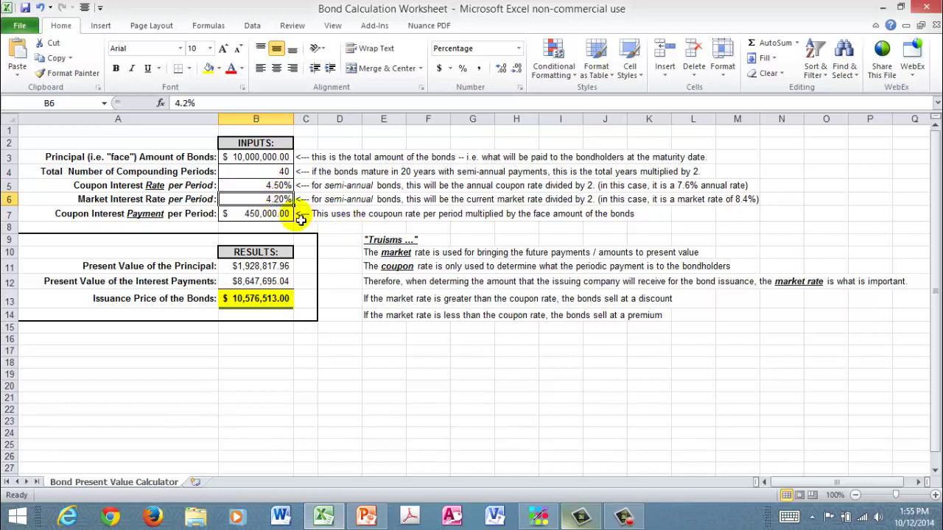
pyautogui.click(280, 185)
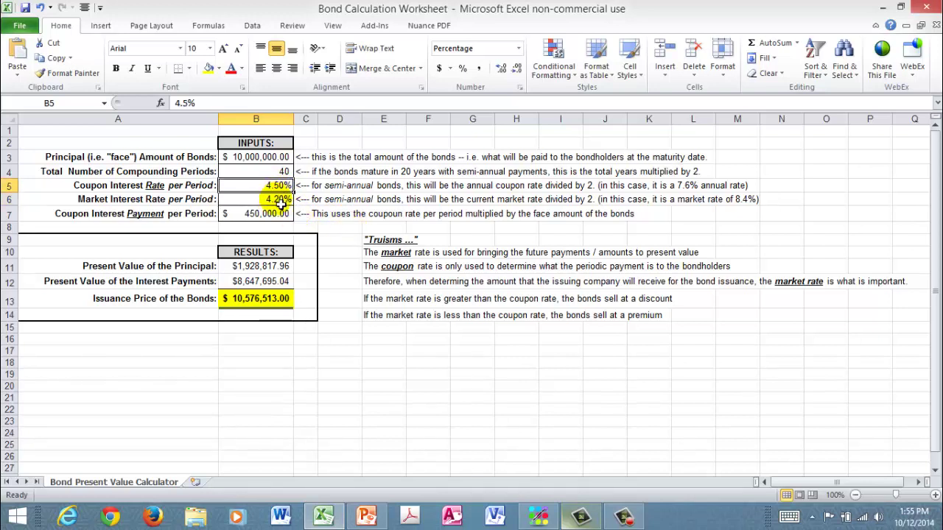
pyautogui.click(282, 302)
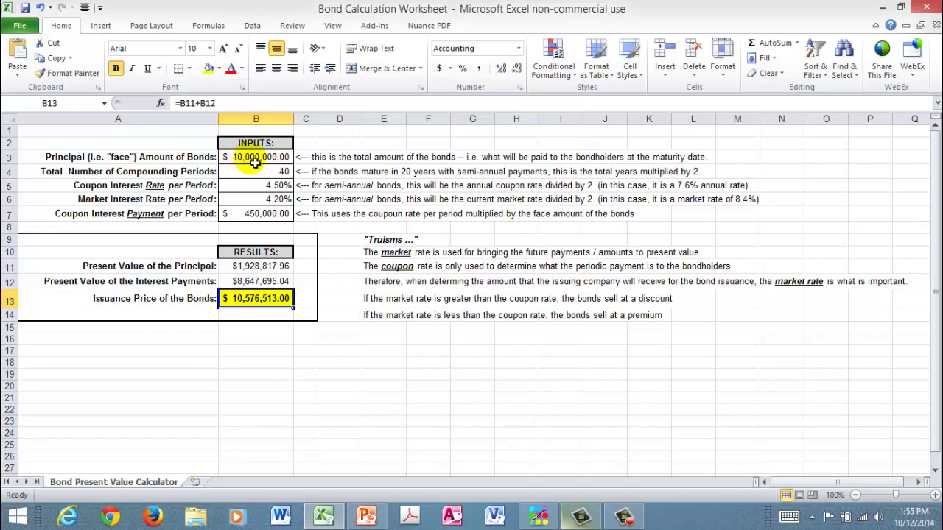
# Review the discount and premium truisms in E13:E14 and the market rate per period in B6
pyautogui.moveTo(371, 298); pyautogui.dragTo(663, 317)
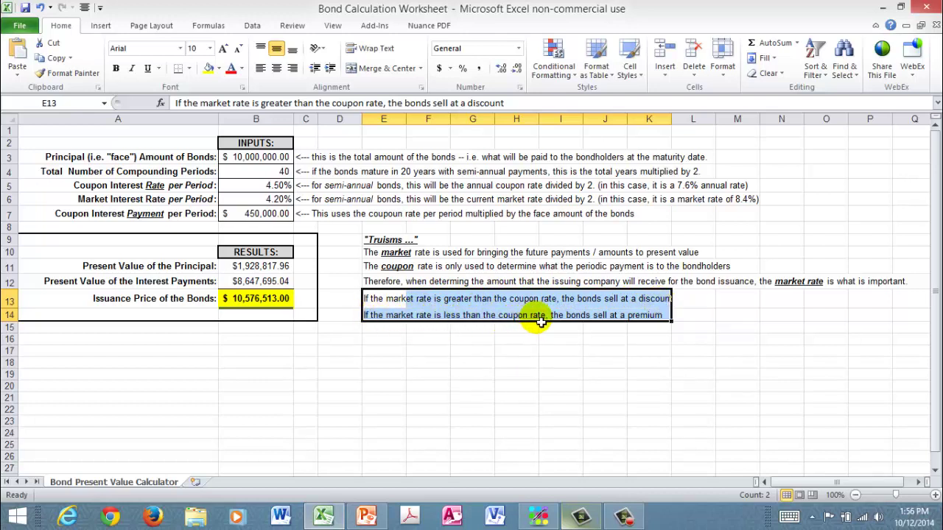
pyautogui.click(618, 355)
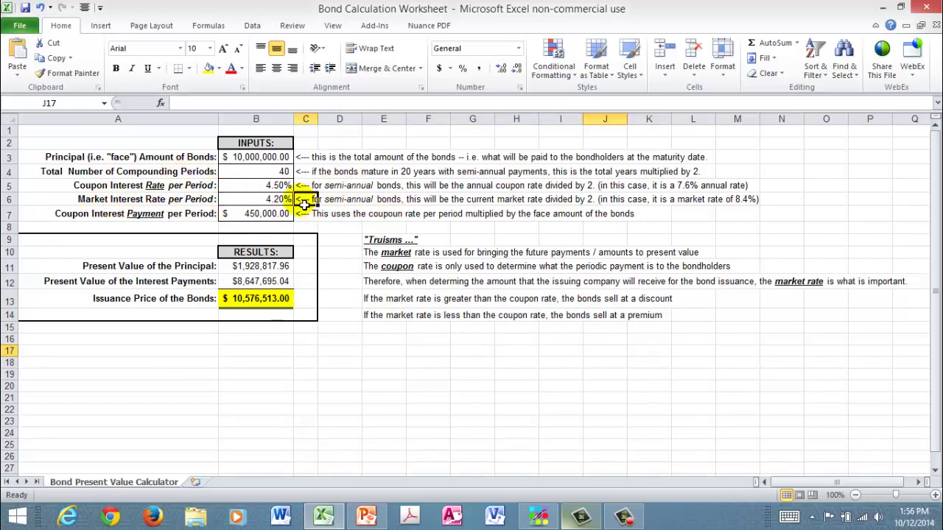
pyautogui.click(315, 198)
pyautogui.click(274, 202)
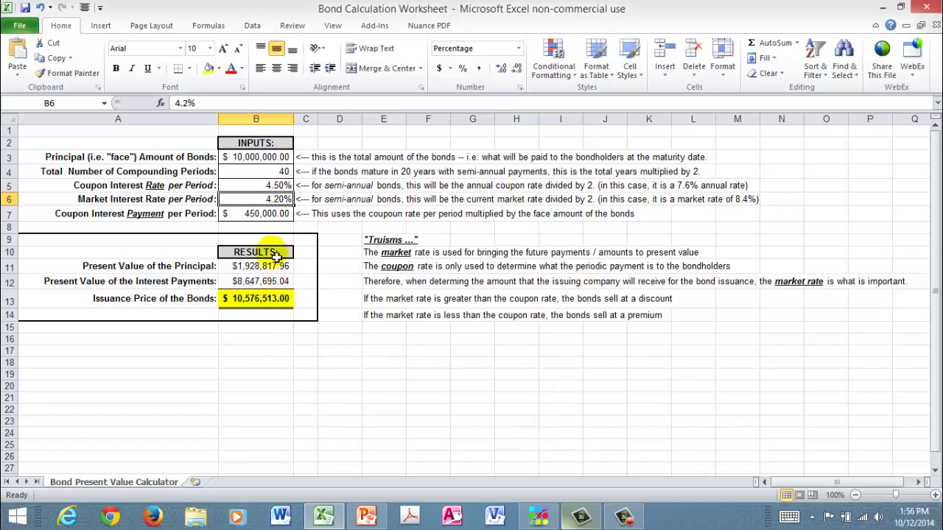
# Set the coupon interest rate per period in B5 to 4.20% and compare the issuance price in B13 with the principal in B3
pyautogui.click(283, 185)
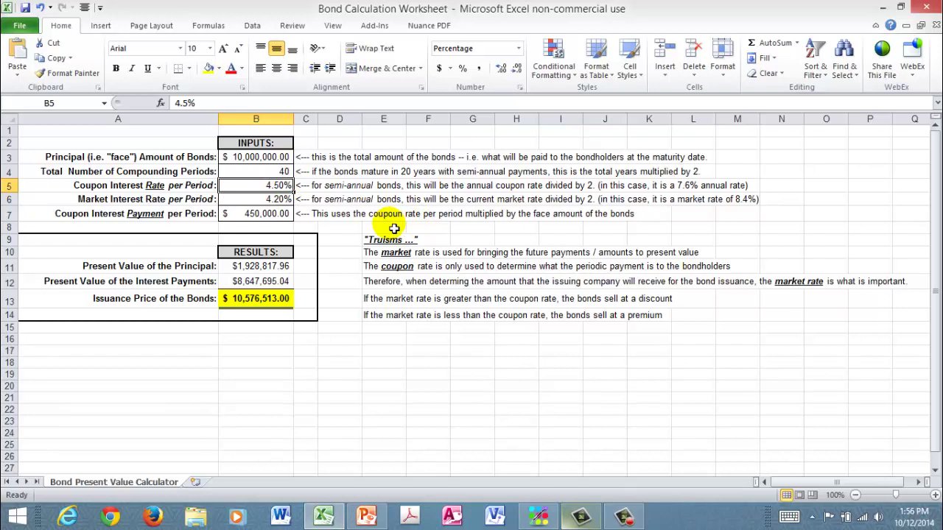
pyautogui.write('.042')
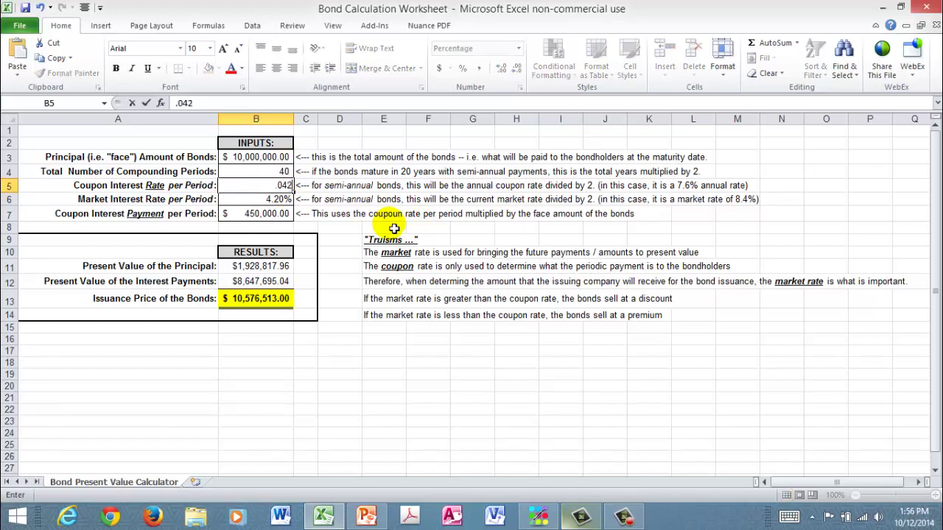
pyautogui.press('Return')
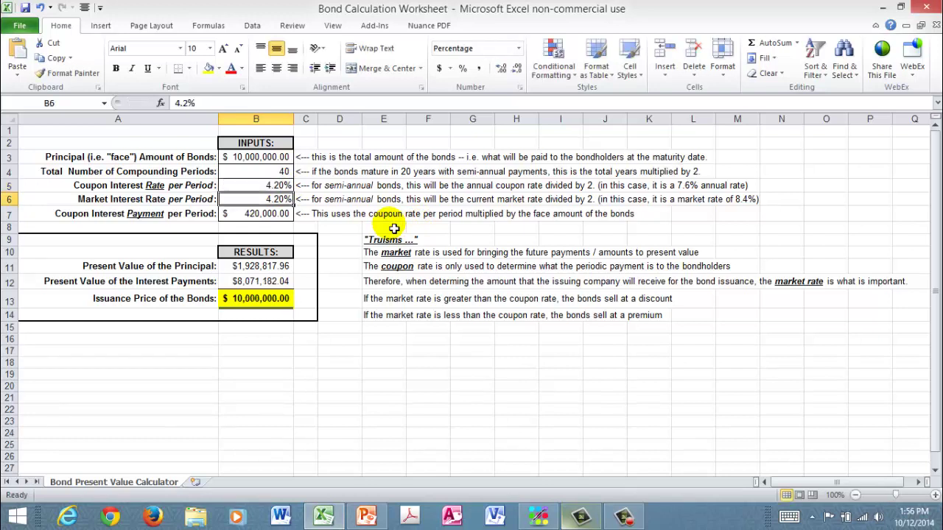
pyautogui.click(282, 190)
pyautogui.click(274, 286)
pyautogui.click(279, 302)
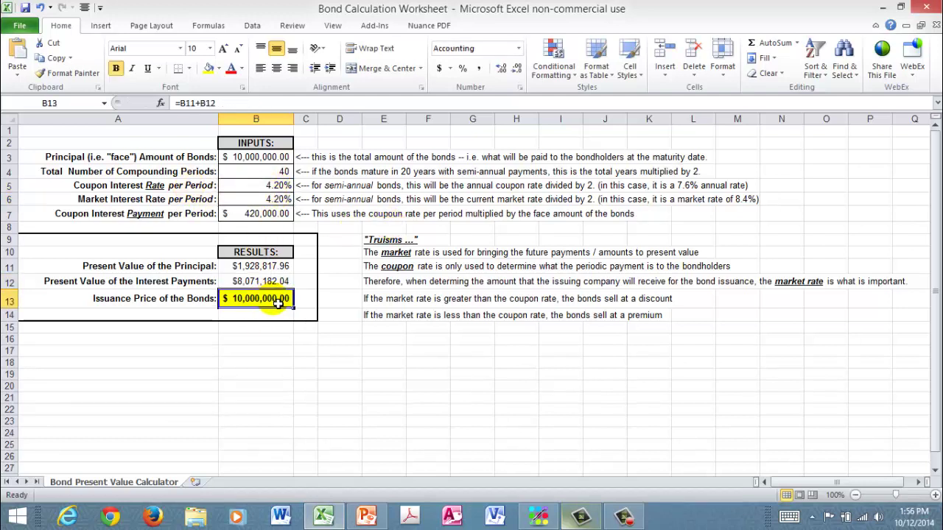
pyautogui.click(276, 156)
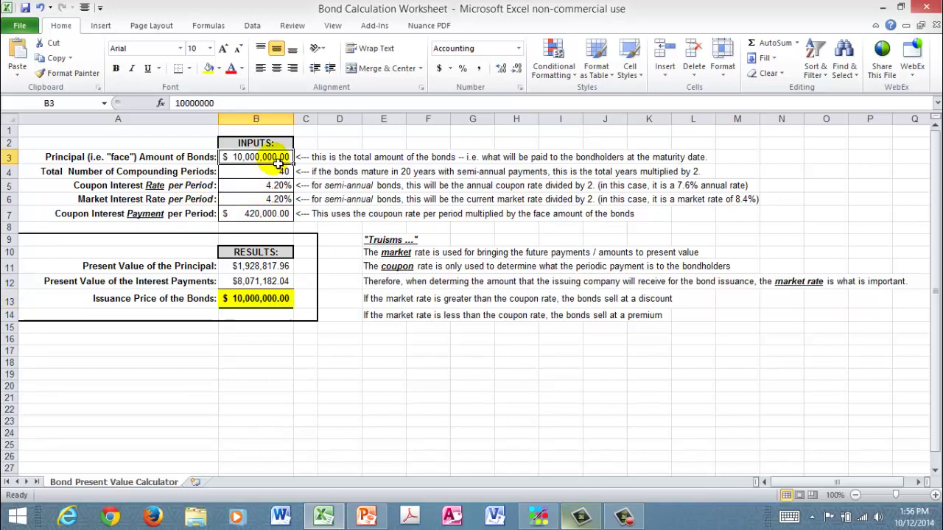
pyautogui.click(282, 307)
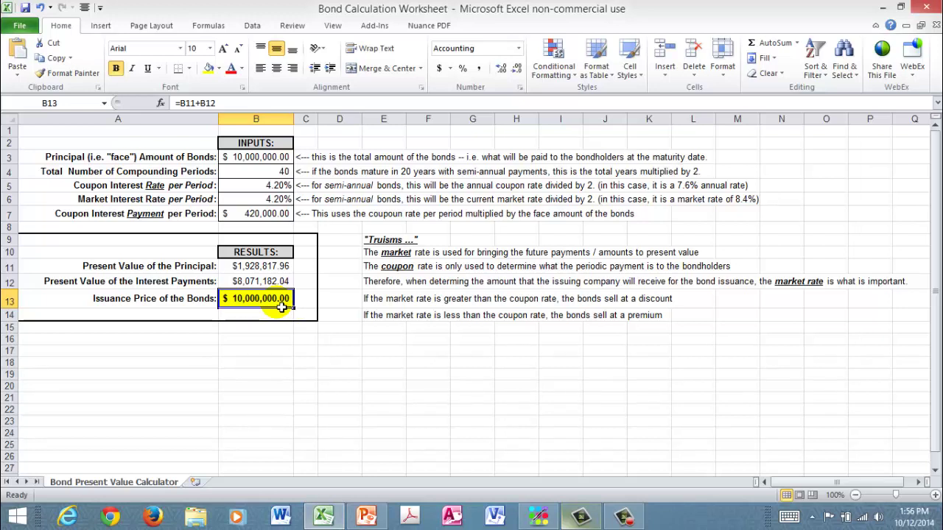
# Examine the formulas behind the present value of the principal in B11 and of the interest payments in B12
pyautogui.click(155, 267)
pyautogui.click(247, 269)
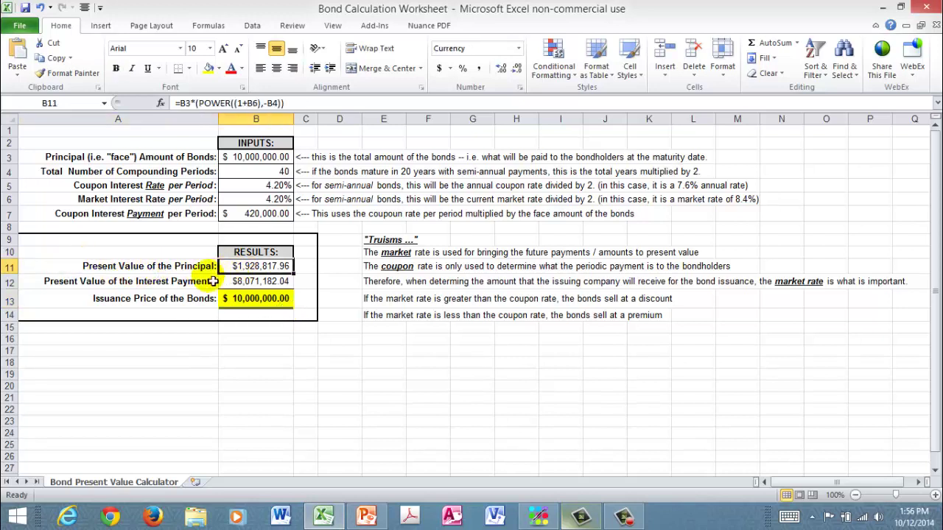
pyautogui.click(213, 283)
pyautogui.click(240, 286)
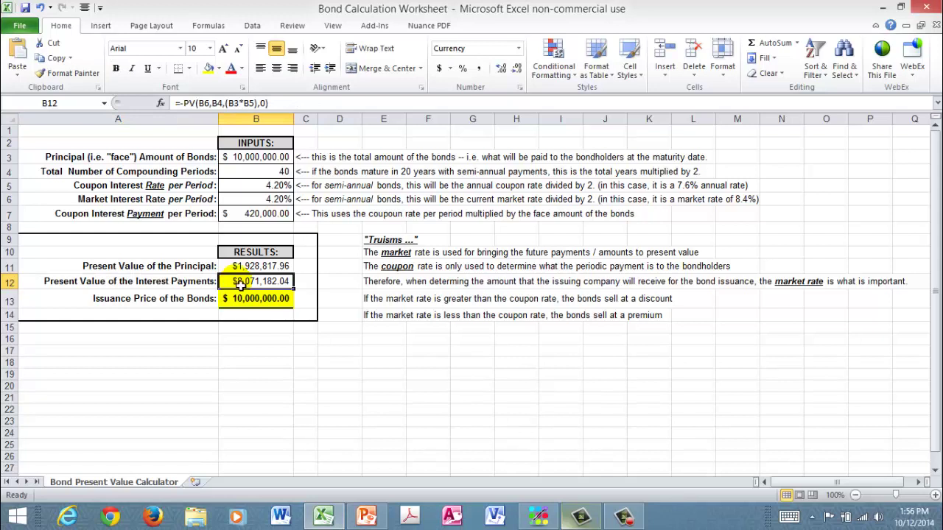
pyautogui.click(245, 270)
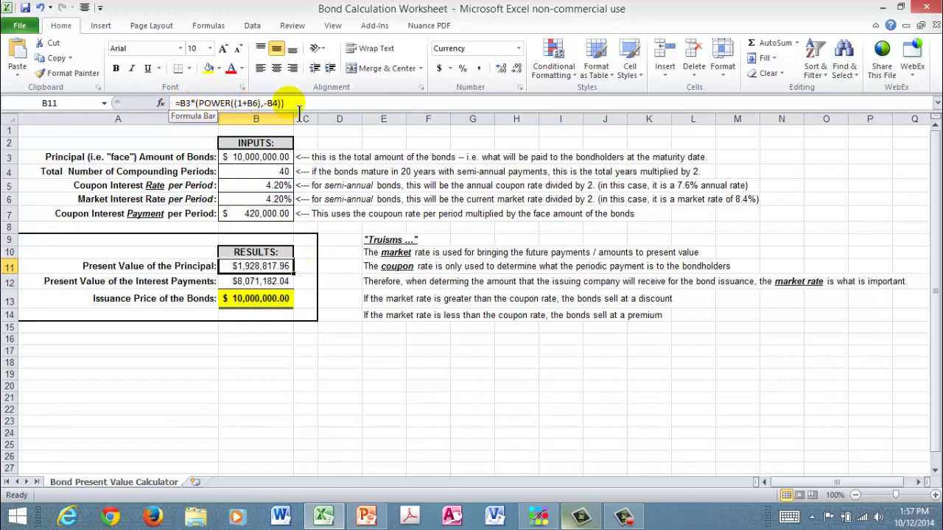
pyautogui.click(267, 289)
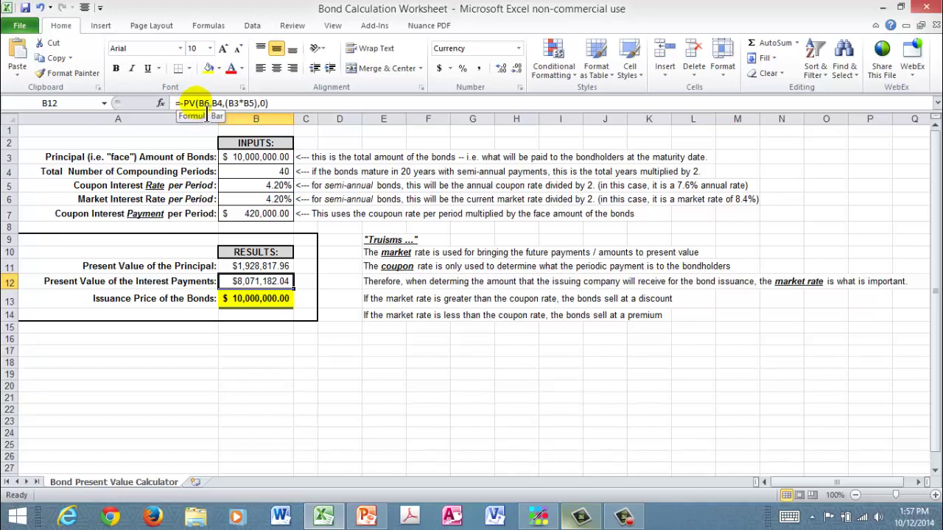
pyautogui.click(287, 107)
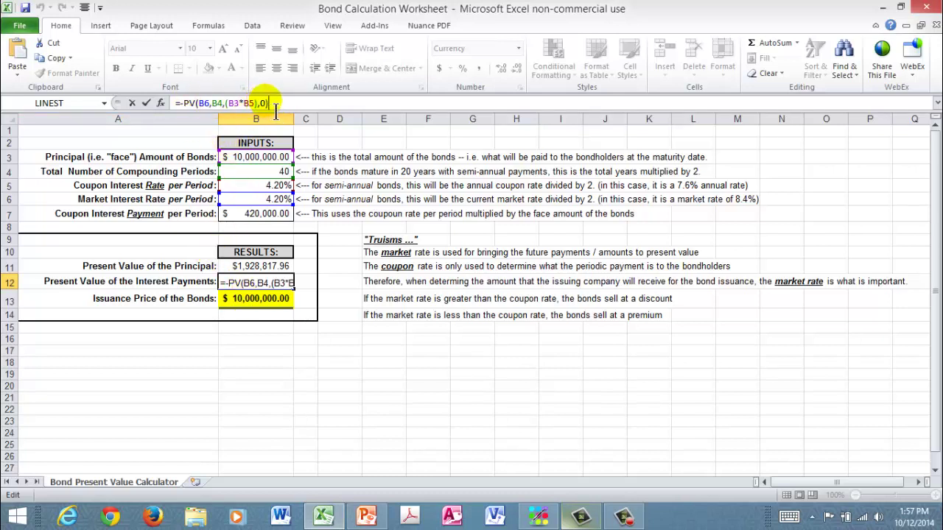
pyautogui.click(268, 267)
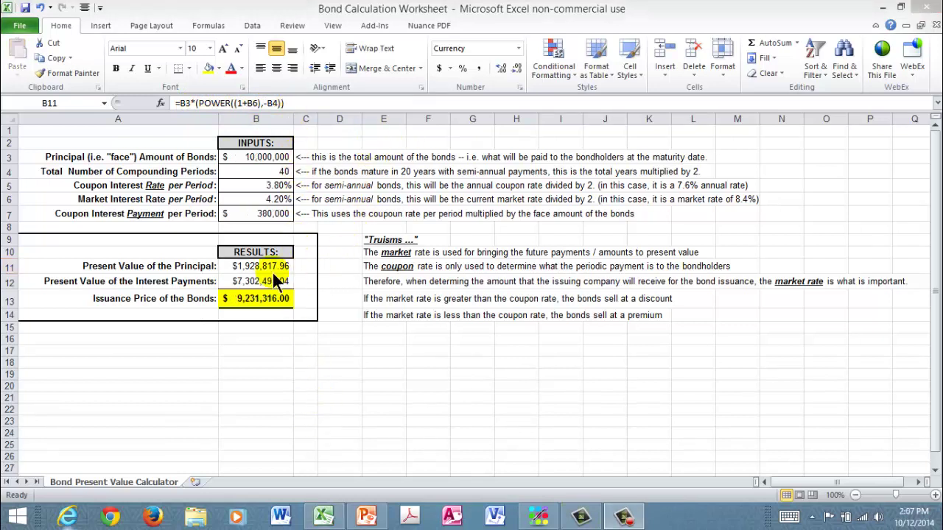
# Start inking and draw a two-headed timeline below the results box, with a starting mark labelled "TODAY" and a question mark beneath it
pyautogui.click(280, 268)
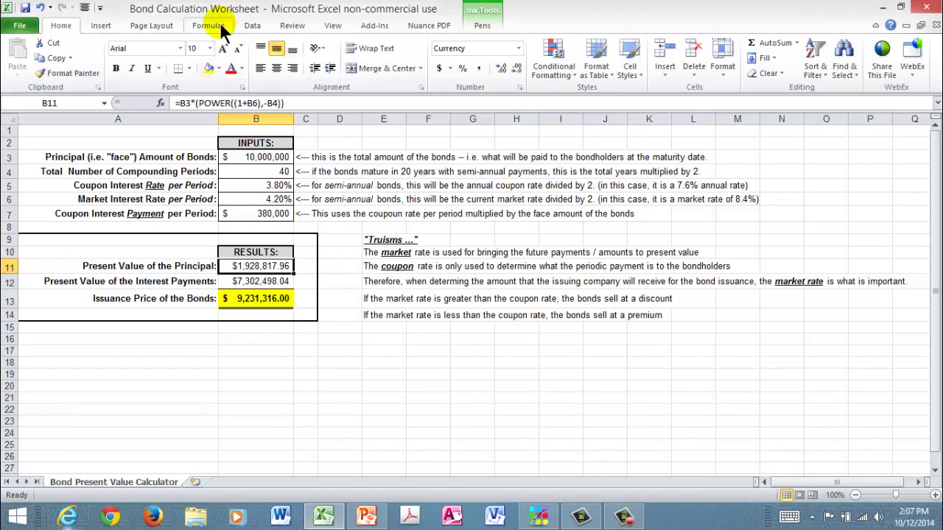
pyautogui.click(292, 28)
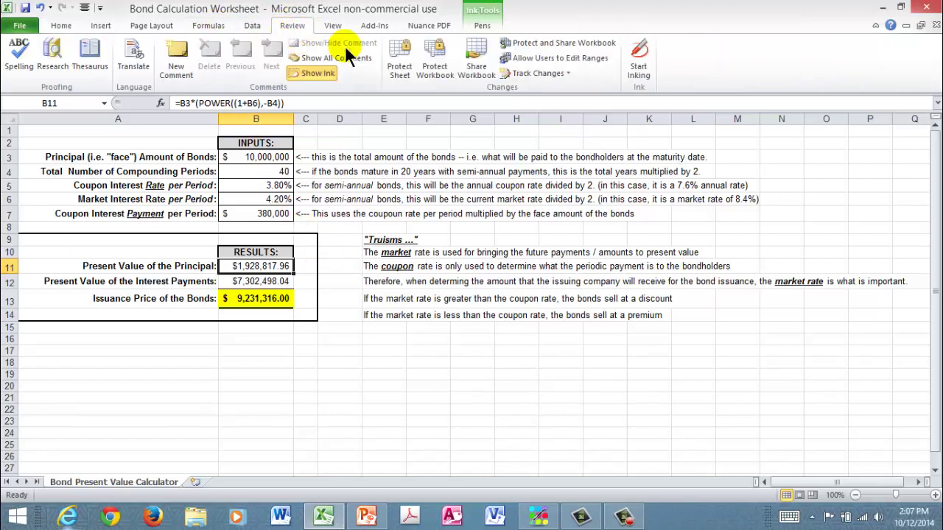
pyautogui.click(640, 62)
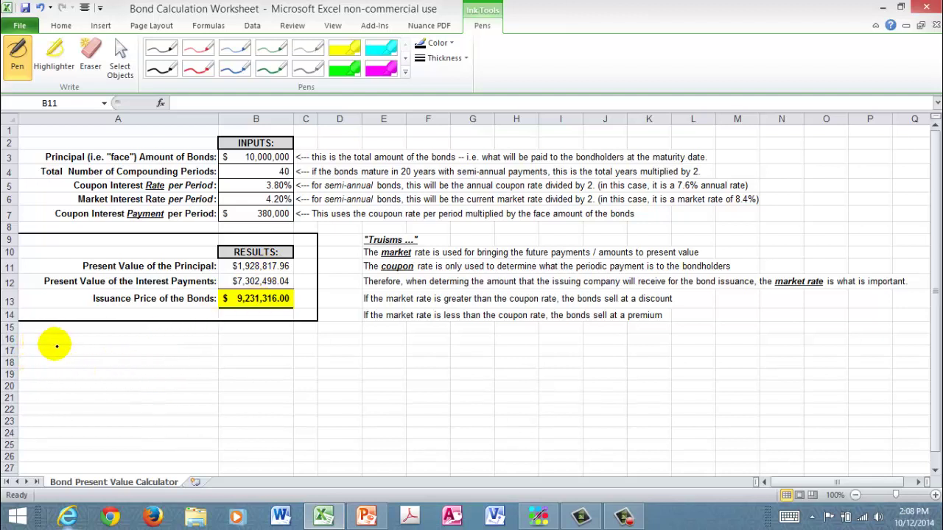
pyautogui.moveTo(35, 351)
pyautogui.mouseDown()
pyautogui.moveTo(140, 343)
pyautogui.moveTo(359, 351)
pyautogui.moveTo(348, 359)
pyautogui.mouseUp()
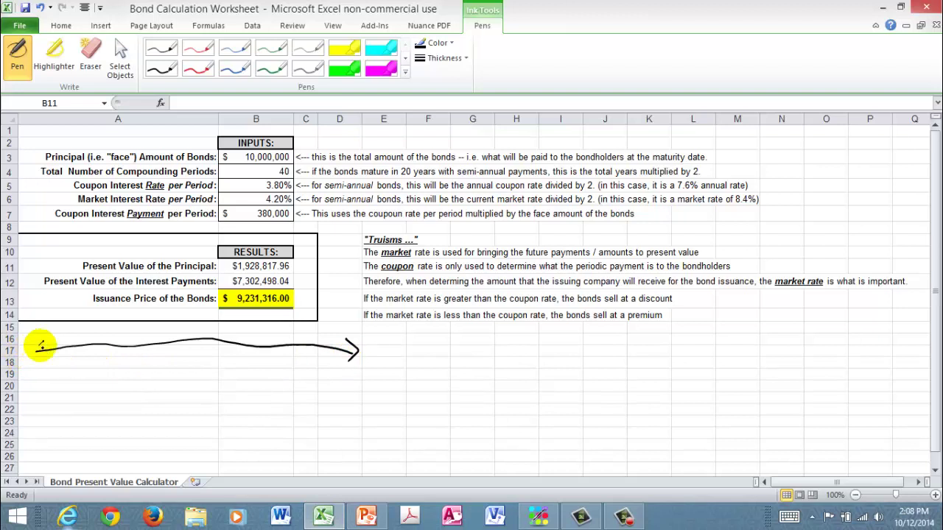
pyautogui.moveTo(44, 340)
pyautogui.mouseDown()
pyautogui.moveTo(49, 365)
pyautogui.moveTo(67, 366)
pyautogui.mouseUp()
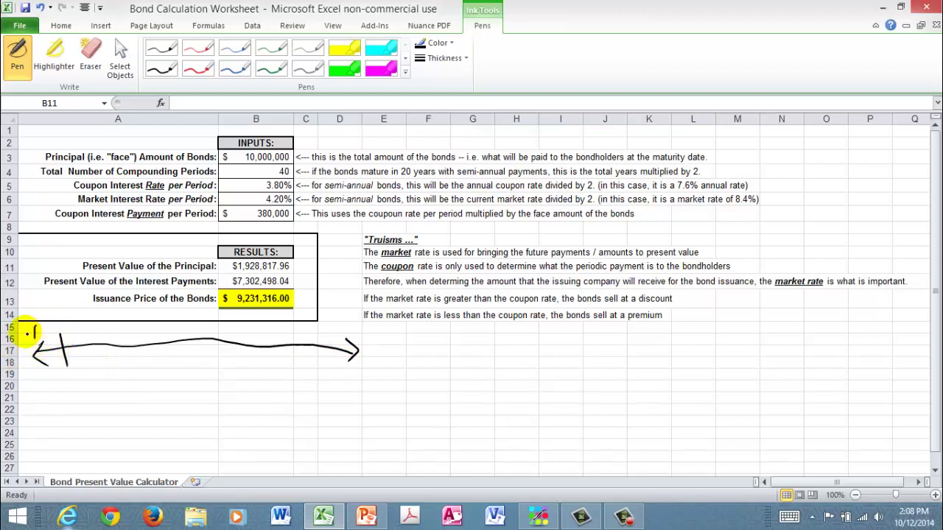
pyautogui.moveTo(33, 331); pyautogui.dragTo(75, 332)
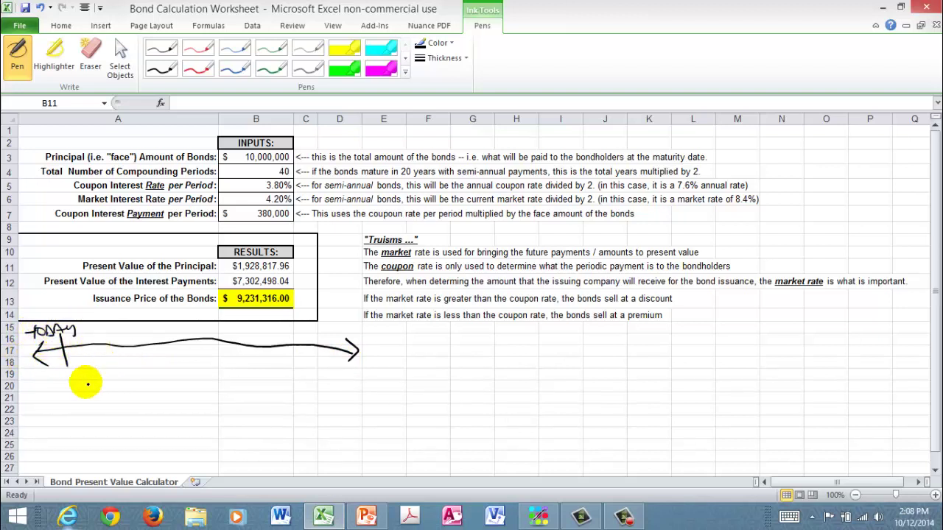
pyautogui.moveTo(58, 377); pyautogui.dragTo(64, 392)
pyautogui.click(64, 399)
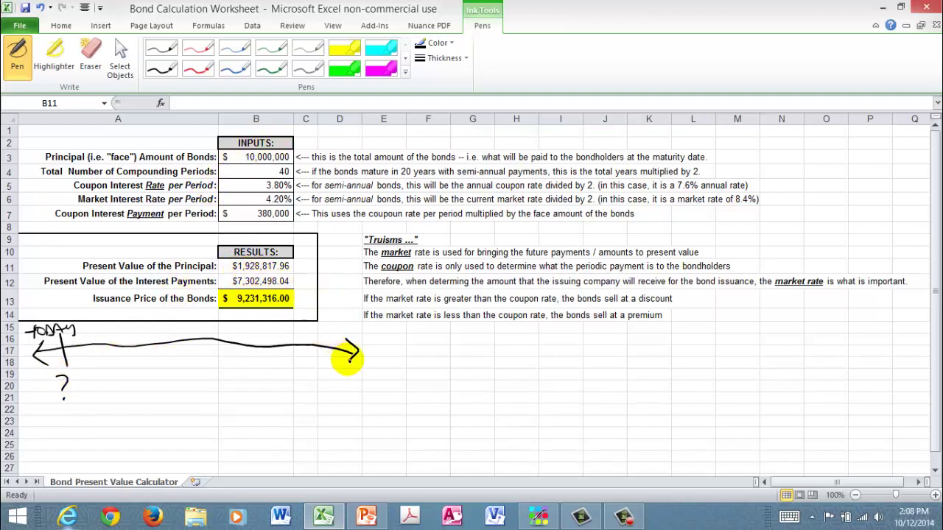
# Add a mark near the far end of the timeline and write "$10 mm" beneath it
pyautogui.moveTo(325, 341)
pyautogui.mouseDown()
pyautogui.moveTo(310, 385)
pyautogui.moveTo(321, 374)
pyautogui.moveTo(347, 383)
pyautogui.mouseUp()
pyautogui.click(333, 382)
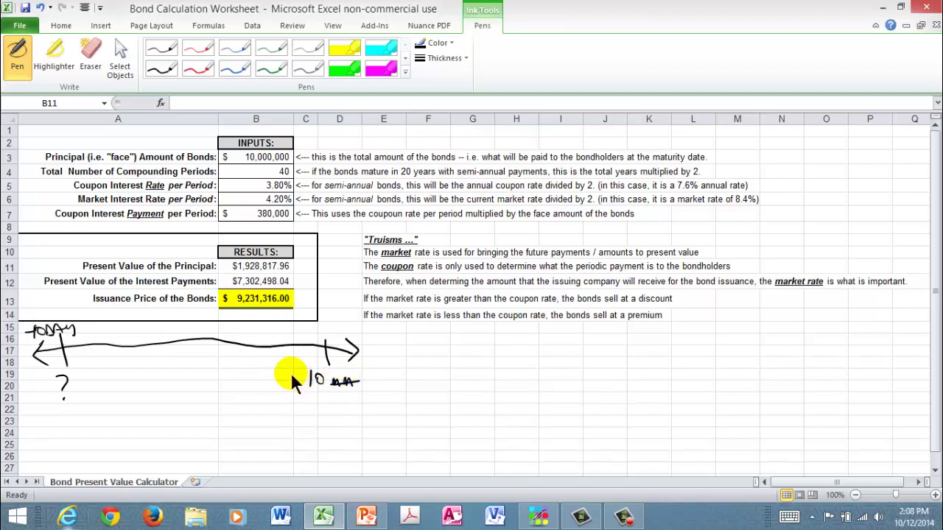
pyautogui.moveTo(302, 361); pyautogui.dragTo(299, 383)
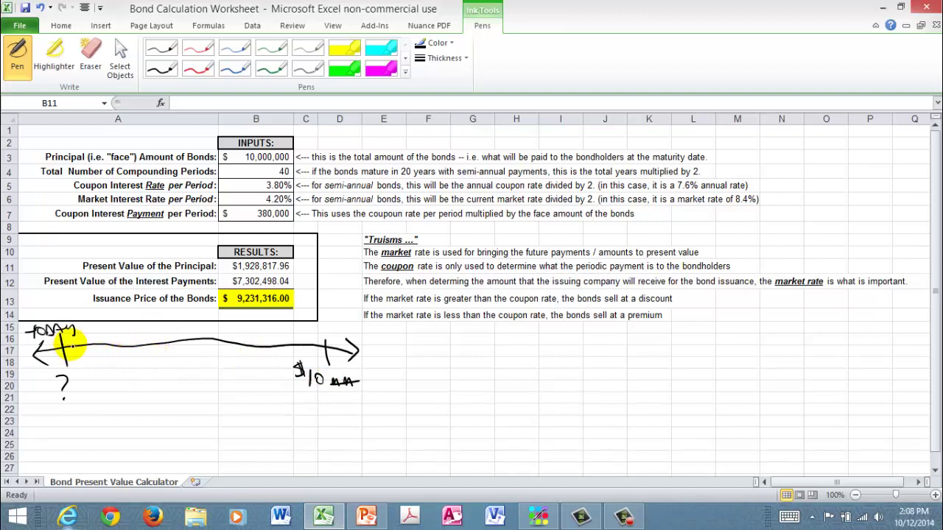
# Add period tick marks beside the TODAY mark and write "20 yrs = 40 periods" along the timeline
pyautogui.moveTo(77, 340)
pyautogui.mouseDown()
pyautogui.moveTo(76, 362)
pyautogui.moveTo(104, 360)
pyautogui.moveTo(133, 331)
pyautogui.moveTo(177, 329)
pyautogui.mouseUp()
pyautogui.moveTo(169, 334); pyautogui.dragTo(209, 327)
pyautogui.click(225, 338)
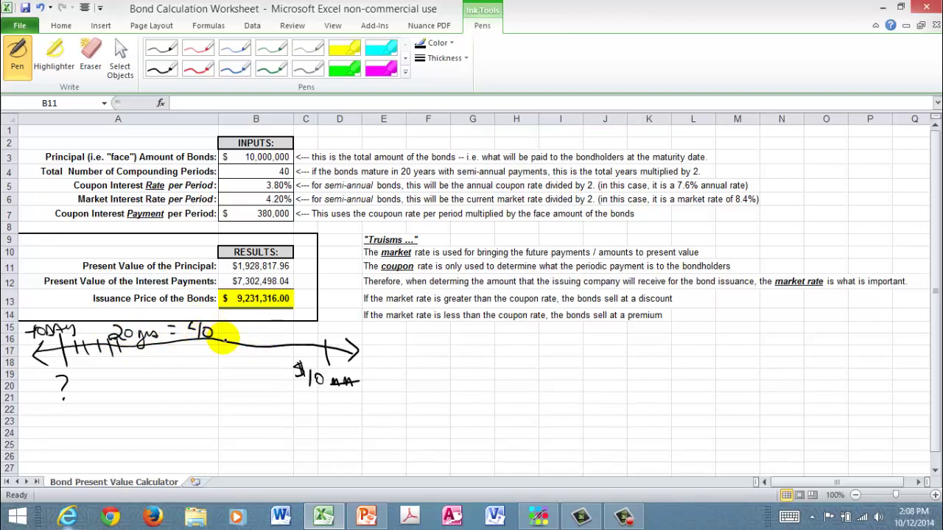
pyautogui.moveTo(225, 335); pyautogui.dragTo(289, 338)
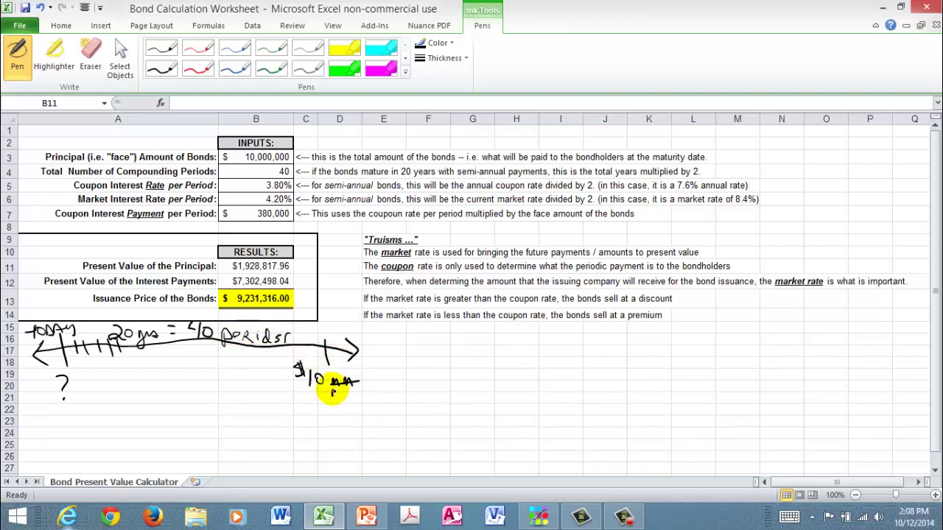
# Draw an arrow from $10 mm back to a loop under today, and write "RATE = 4.2%" and "# per = 40" above it
pyautogui.moveTo(332, 391)
pyautogui.mouseDown()
pyautogui.moveTo(295, 431)
pyautogui.moveTo(185, 444)
pyautogui.moveTo(63, 425)
pyautogui.moveTo(29, 431)
pyautogui.moveTo(76, 442)
pyautogui.moveTo(59, 435)
pyautogui.mouseUp()
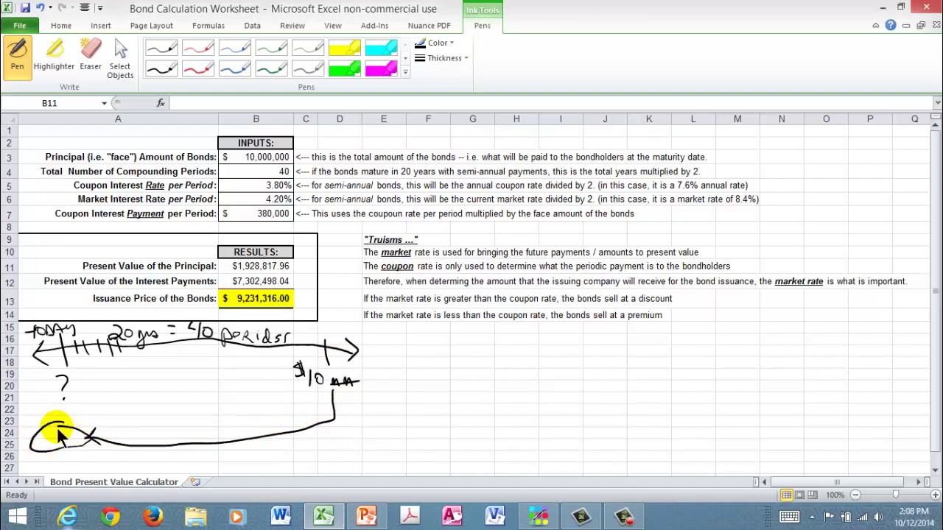
pyautogui.moveTo(136, 406)
pyautogui.mouseDown()
pyautogui.moveTo(135, 390)
pyautogui.moveTo(147, 407)
pyautogui.moveTo(189, 396)
pyautogui.mouseUp()
pyautogui.click(150, 403)
pyautogui.moveTo(181, 401)
pyautogui.mouseDown()
pyautogui.moveTo(214, 400)
pyautogui.moveTo(209, 406)
pyautogui.moveTo(241, 396)
pyautogui.mouseUp()
pyautogui.click(219, 403)
pyautogui.moveTo(249, 389); pyautogui.dragTo(241, 405)
pyautogui.moveTo(248, 399); pyautogui.dragTo(252, 403)
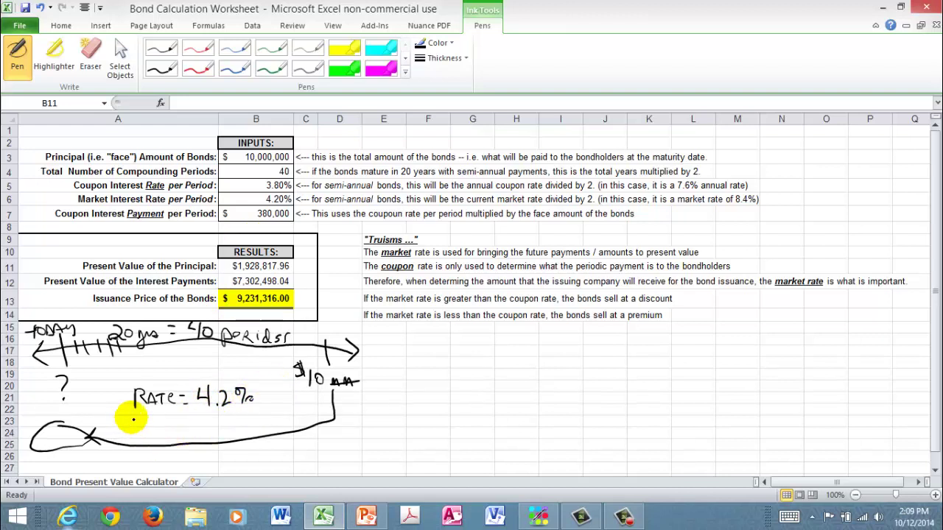
pyautogui.moveTo(123, 428); pyautogui.dragTo(182, 422)
pyautogui.moveTo(171, 429)
pyautogui.mouseDown()
pyautogui.moveTo(210, 435)
pyautogui.moveTo(223, 420)
pyautogui.mouseUp()
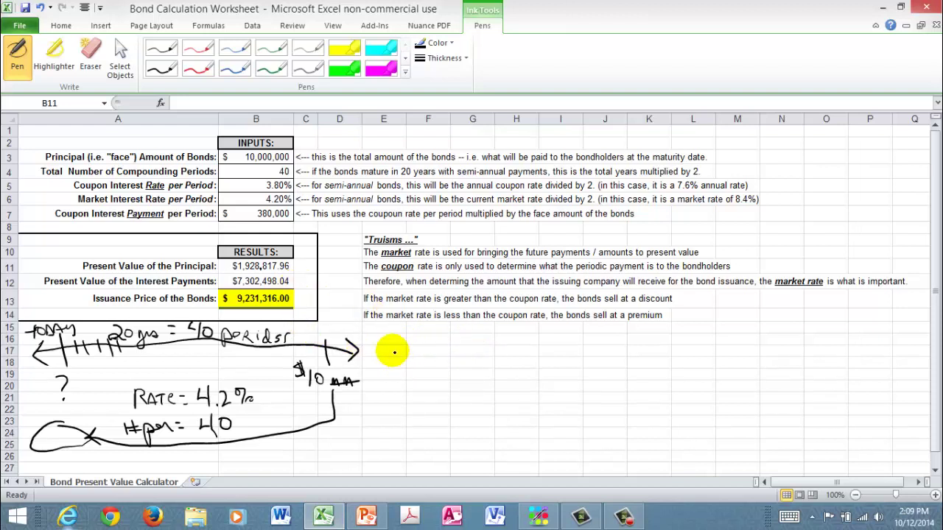
# Handwrite the present value formula "PV = FV (1 + i)^-n" beside the timeline, below the truisms
pyautogui.moveTo(398, 346)
pyautogui.mouseDown()
pyautogui.moveTo(400, 356)
pyautogui.moveTo(528, 355)
pyautogui.mouseUp()
pyautogui.moveTo(521, 346)
pyautogui.mouseDown()
pyautogui.moveTo(521, 365)
pyautogui.moveTo(554, 361)
pyautogui.moveTo(573, 337)
pyautogui.moveTo(587, 344)
pyautogui.moveTo(590, 330)
pyautogui.moveTo(600, 345)
pyautogui.mouseUp()
pyautogui.click(597, 335)
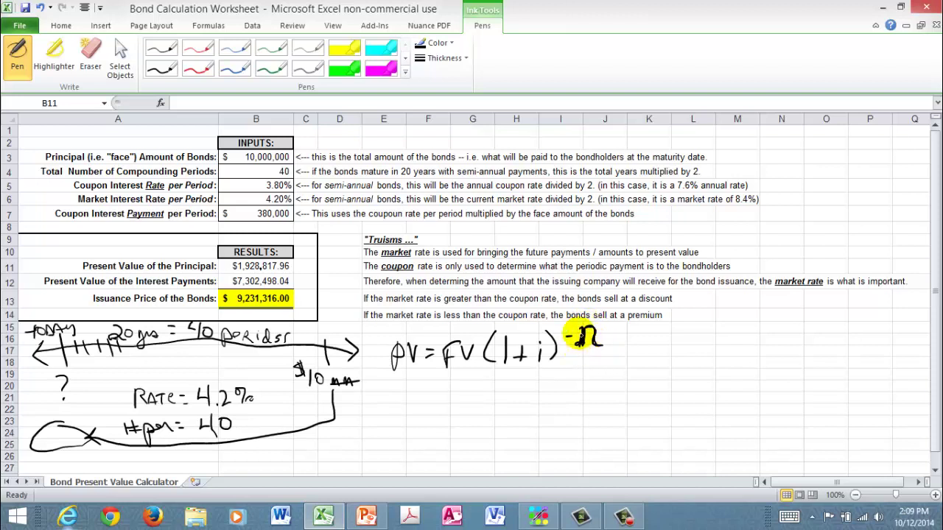
# Handwrite the substituted equation "PV = 10,000,000 (1.042)^-40" below the present value formula
pyautogui.moveTo(425, 396); pyautogui.dragTo(435, 396)
pyautogui.moveTo(426, 404); pyautogui.dragTo(444, 408)
pyautogui.moveTo(456, 394)
pyautogui.mouseDown()
pyautogui.moveTo(463, 402)
pyautogui.moveTo(457, 389)
pyautogui.mouseUp()
pyautogui.moveTo(466, 402)
pyautogui.mouseDown()
pyautogui.moveTo(463, 410)
pyautogui.moveTo(534, 391)
pyautogui.moveTo(557, 406)
pyautogui.moveTo(570, 402)
pyautogui.mouseUp()
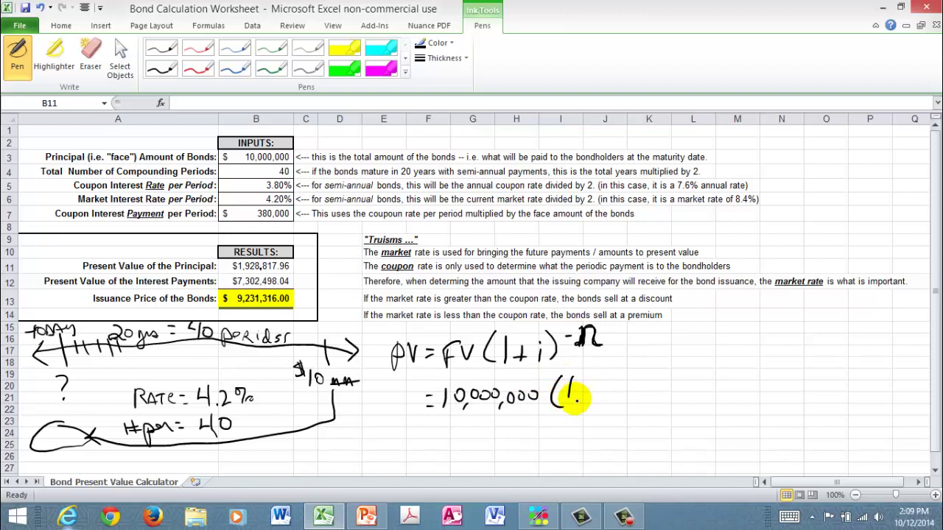
pyautogui.click(577, 395)
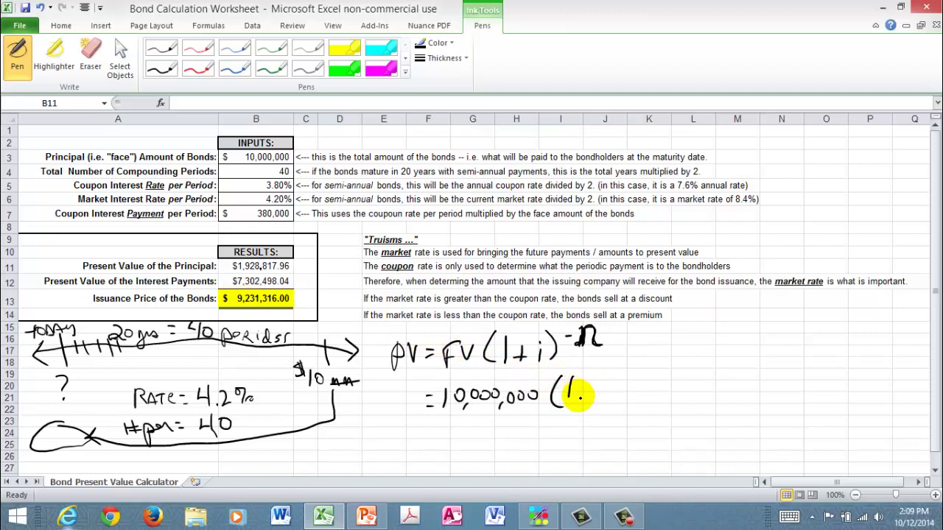
pyautogui.moveTo(587, 382); pyautogui.dragTo(627, 403)
pyautogui.moveTo(639, 365)
pyautogui.mouseDown()
pyautogui.moveTo(663, 376)
pyautogui.moveTo(677, 360)
pyautogui.mouseUp()
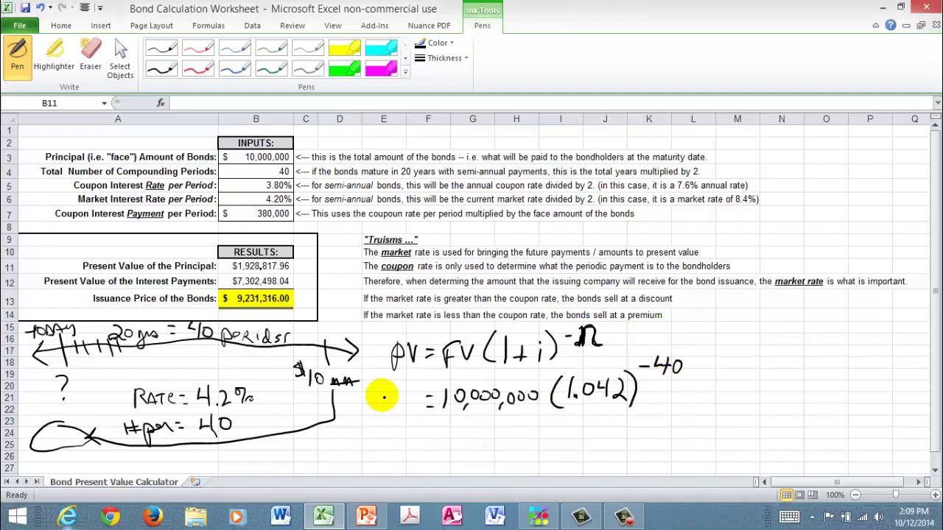
pyautogui.moveTo(376, 393); pyautogui.dragTo(405, 390)
# Complete the second equation with "PV" and handwrite "PV = 10,000,000 (.192817)" beneath it
pyautogui.moveTo(395, 427); pyautogui.dragTo(417, 433)
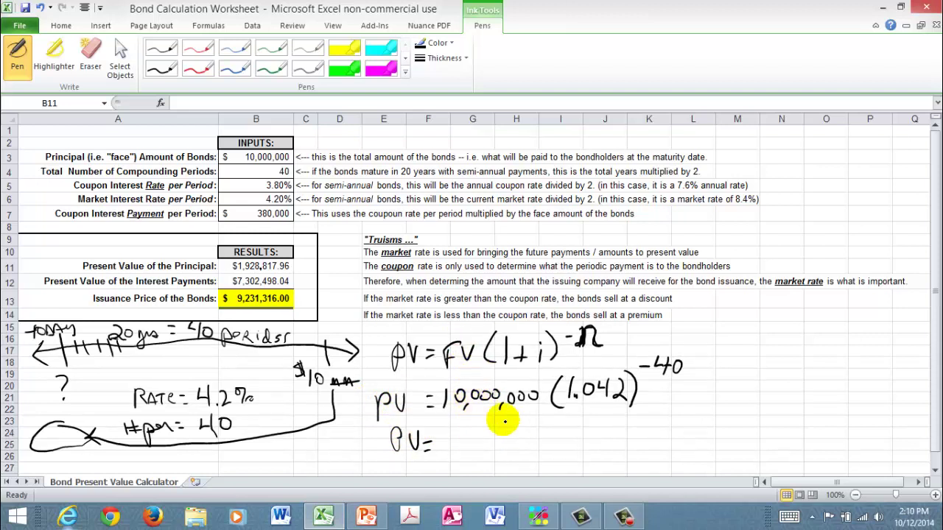
pyautogui.moveTo(446, 430); pyautogui.dragTo(445, 450)
pyautogui.moveTo(463, 434)
pyautogui.mouseDown()
pyautogui.moveTo(461, 443)
pyautogui.moveTo(546, 440)
pyautogui.mouseUp()
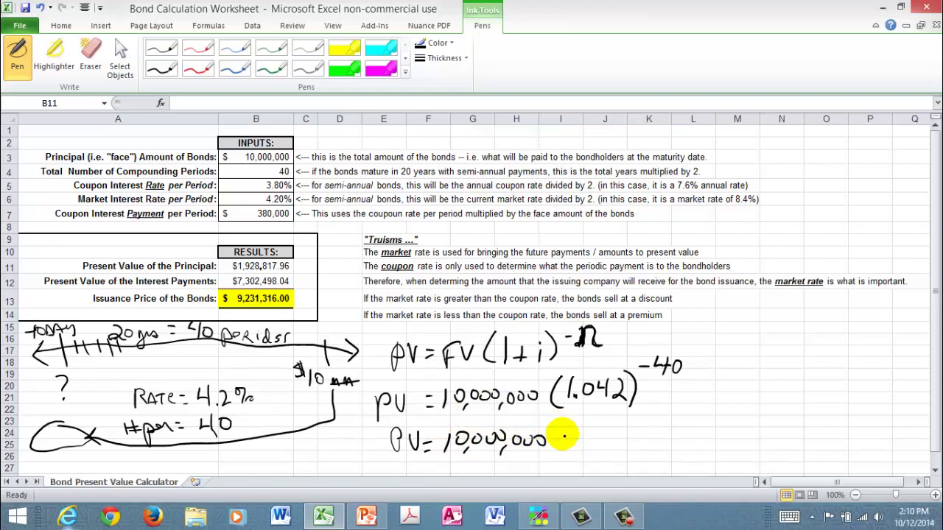
pyautogui.moveTo(566, 429); pyautogui.dragTo(568, 455)
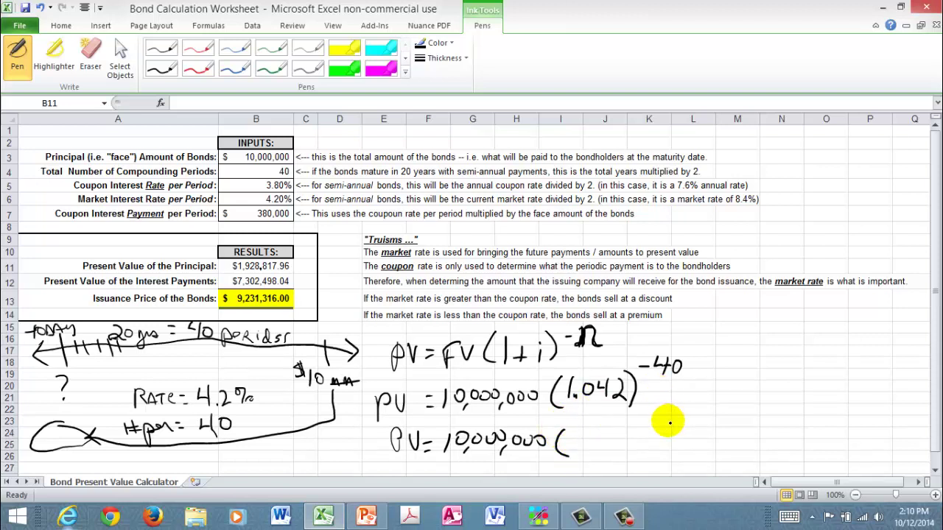
pyautogui.moveTo(669, 423); pyautogui.dragTo(671, 453)
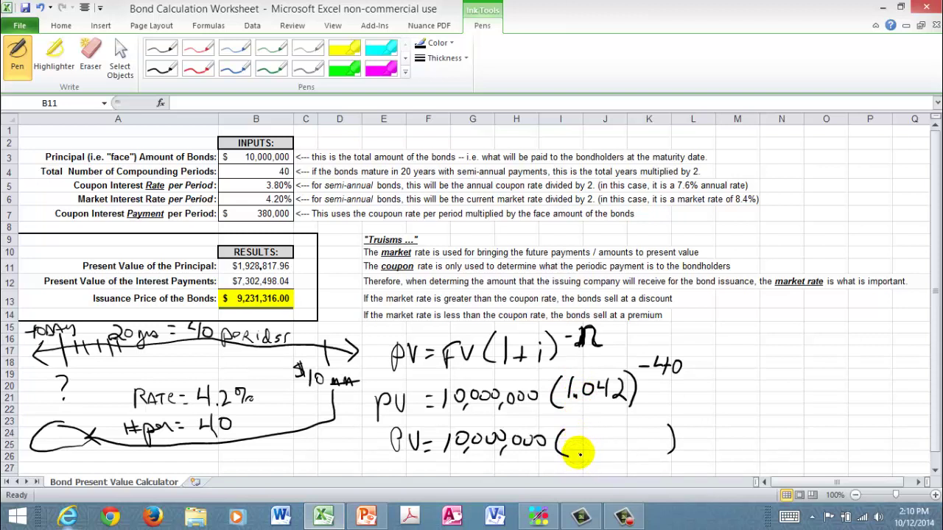
pyautogui.click(581, 448)
pyautogui.moveTo(591, 434)
pyautogui.mouseDown()
pyautogui.moveTo(590, 453)
pyautogui.moveTo(653, 447)
pyautogui.mouseUp()
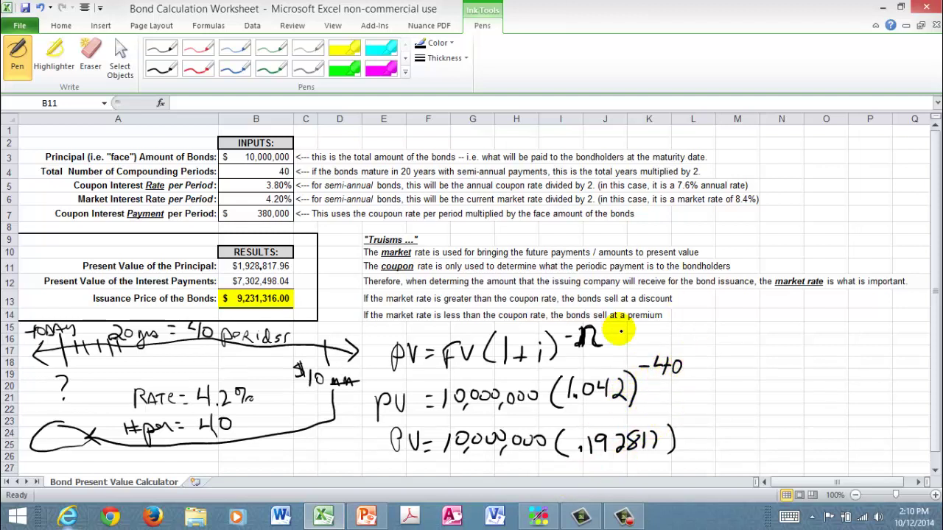
# Handwrite the result "PV = 1,928,817" below the last present value equation
pyautogui.moveTo(935, 295); pyautogui.dragTo(922, 335)
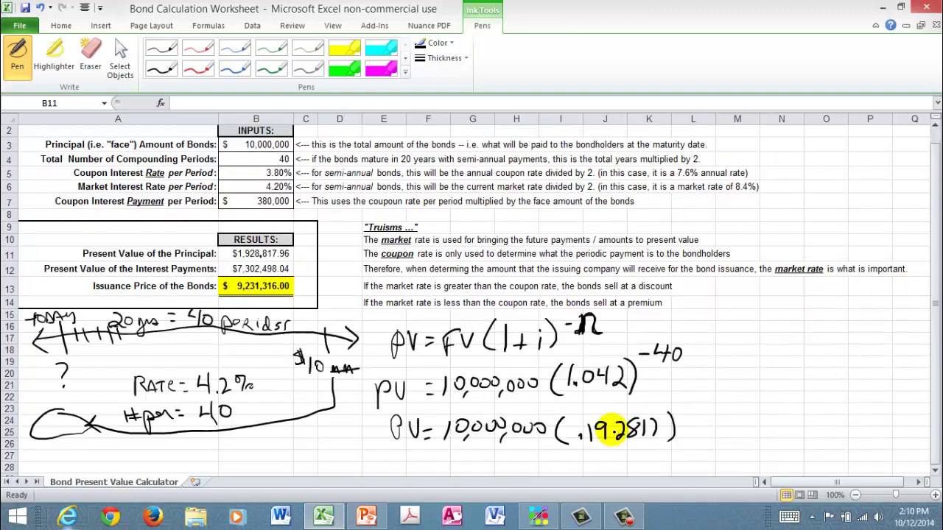
pyautogui.moveTo(432, 464); pyautogui.dragTo(442, 464)
pyautogui.moveTo(433, 470); pyautogui.dragTo(443, 469)
pyautogui.moveTo(384, 473)
pyautogui.mouseDown()
pyautogui.moveTo(385, 454)
pyautogui.moveTo(470, 475)
pyautogui.moveTo(514, 472)
pyautogui.moveTo(521, 457)
pyautogui.moveTo(523, 474)
pyautogui.mouseUp()
pyautogui.click(466, 467)
pyautogui.moveTo(544, 452)
pyautogui.mouseDown()
pyautogui.moveTo(554, 451)
pyautogui.moveTo(551, 471)
pyautogui.mouseUp()
pyautogui.moveTo(566, 452)
pyautogui.mouseDown()
pyautogui.moveTo(566, 472)
pyautogui.moveTo(576, 471)
pyautogui.mouseUp()
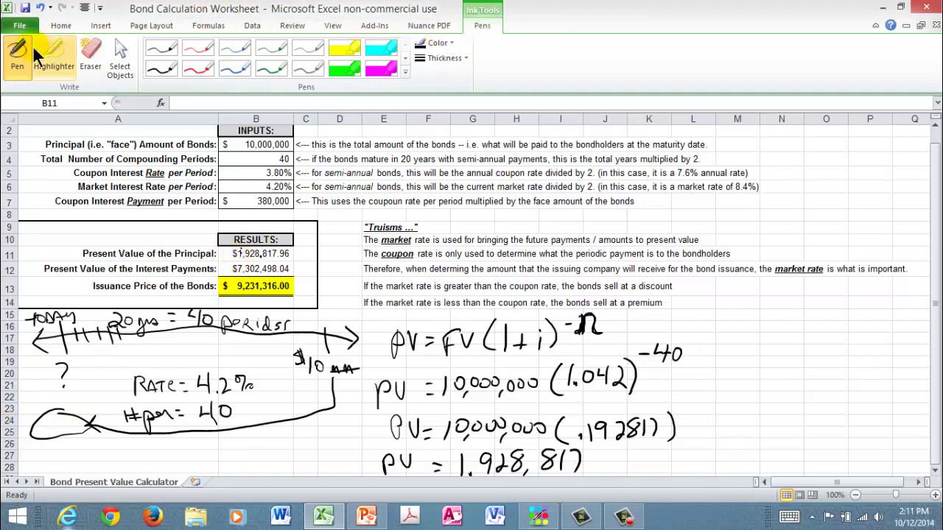
# Stop inking and examine the formulas behind the present values of the principal and the interest payments
pyautogui.click(61, 25)
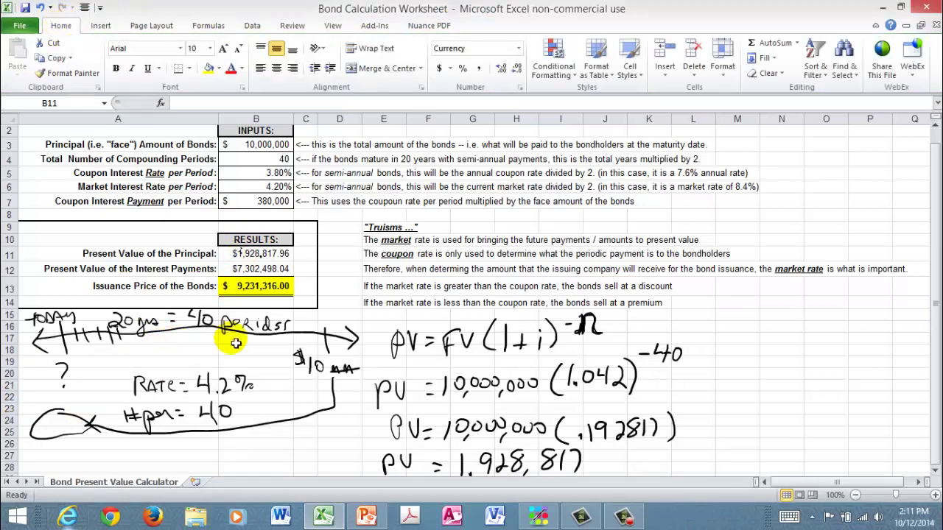
pyautogui.click(255, 255)
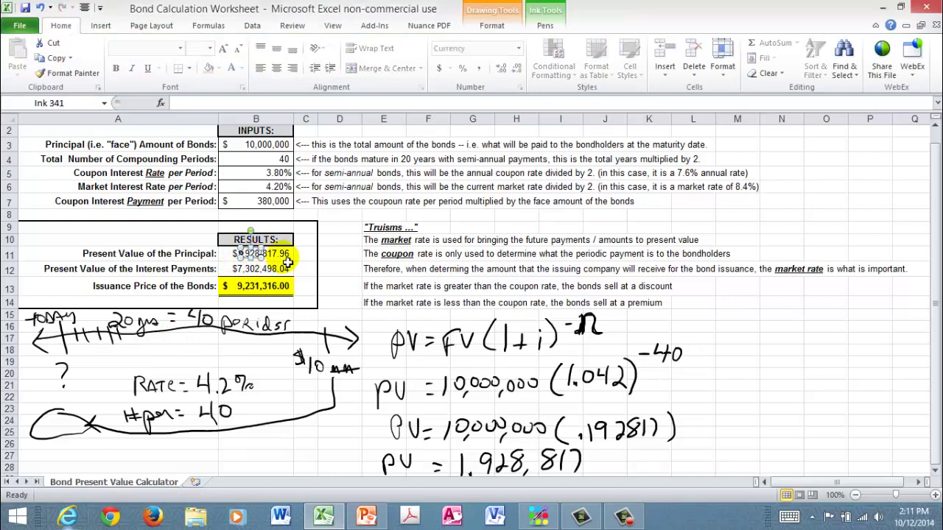
pyautogui.click(257, 259)
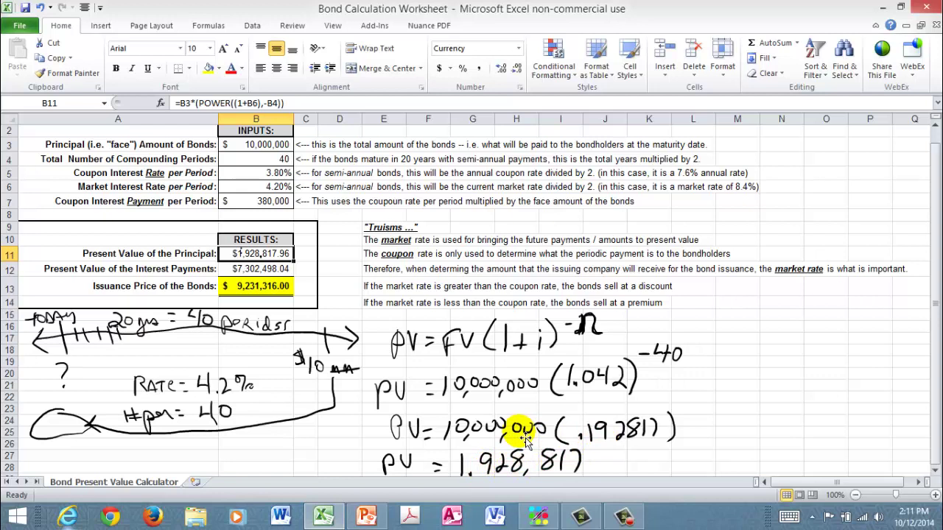
pyautogui.click(198, 258)
pyautogui.click(254, 269)
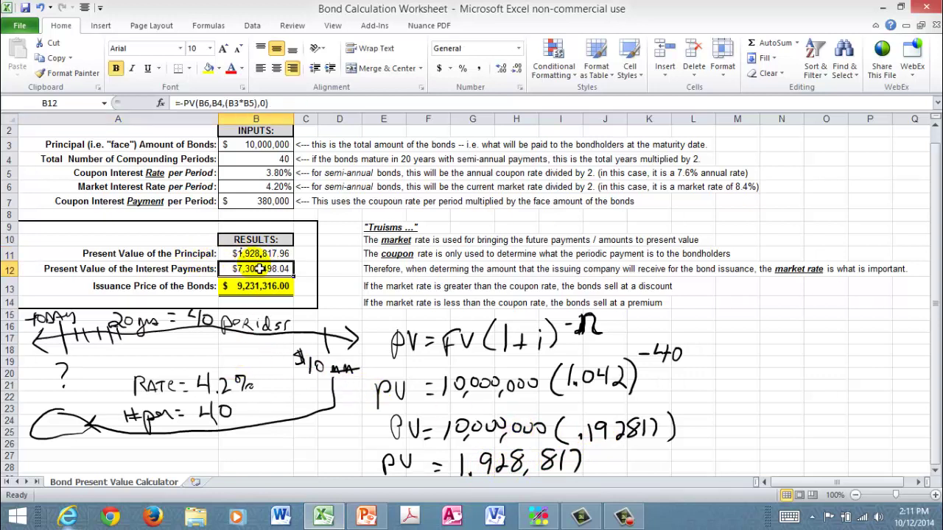
pyautogui.click(263, 261)
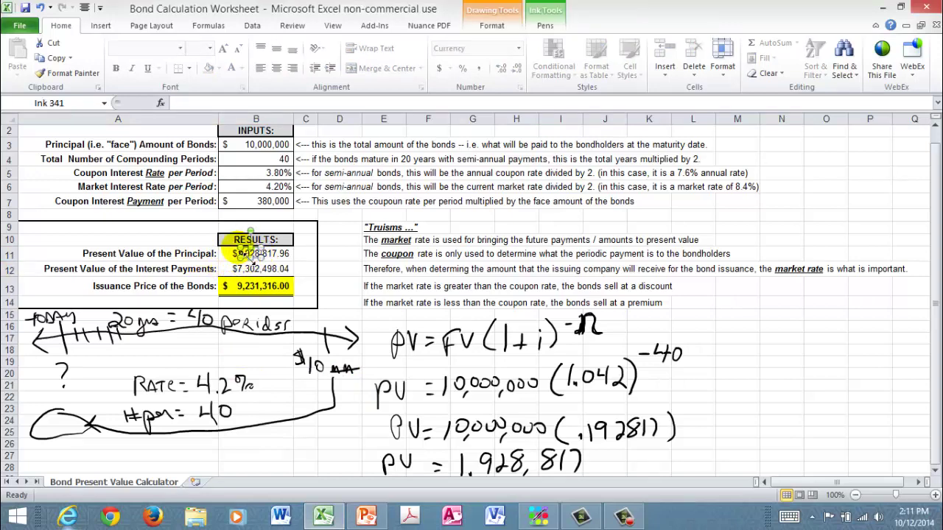
pyautogui.press('Escape')
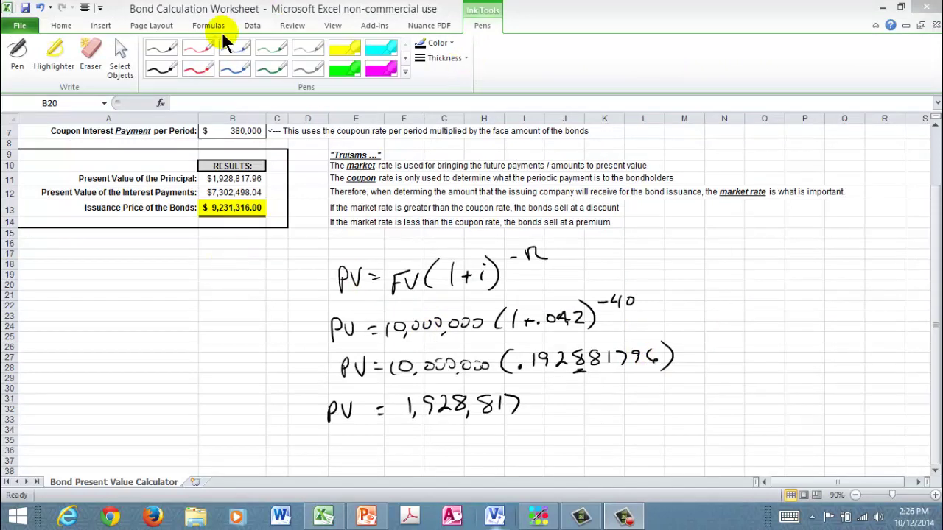
pyautogui.click(20, 57)
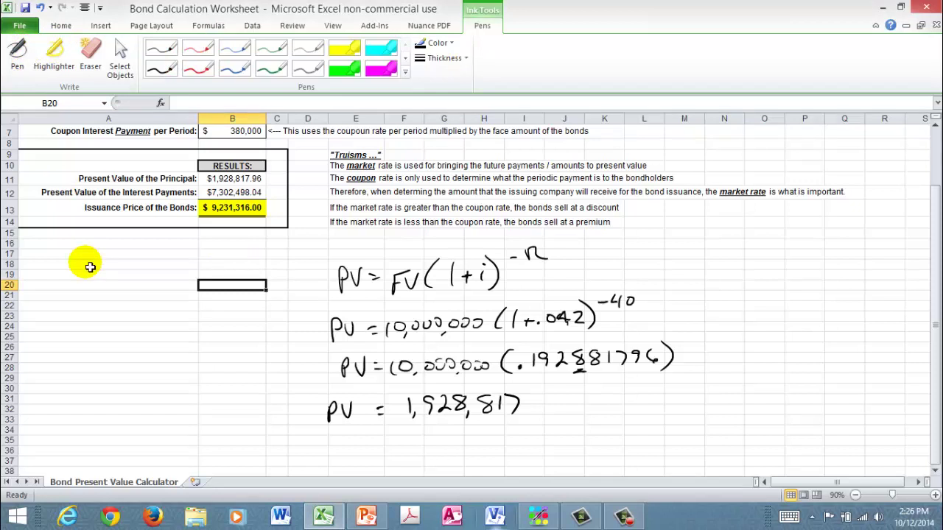
pyautogui.click(90, 267)
pyautogui.click(586, 381)
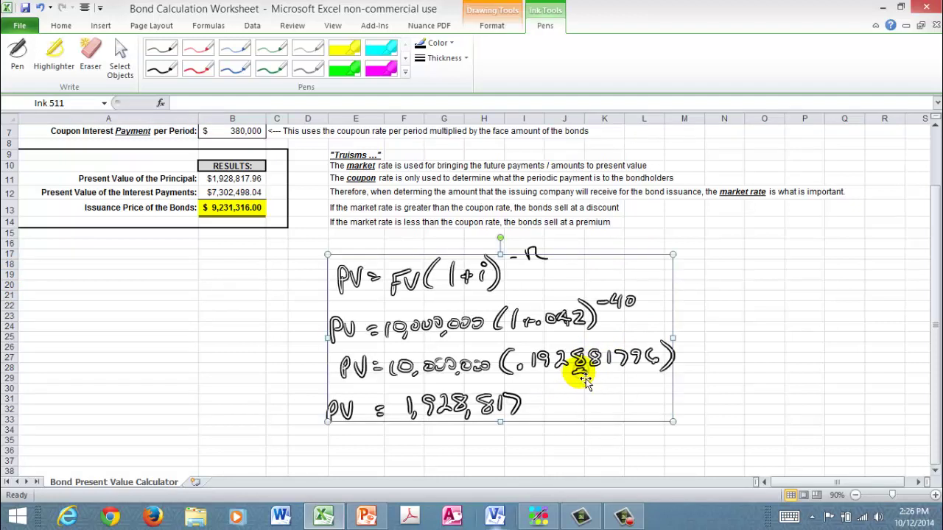
pyautogui.click(691, 306)
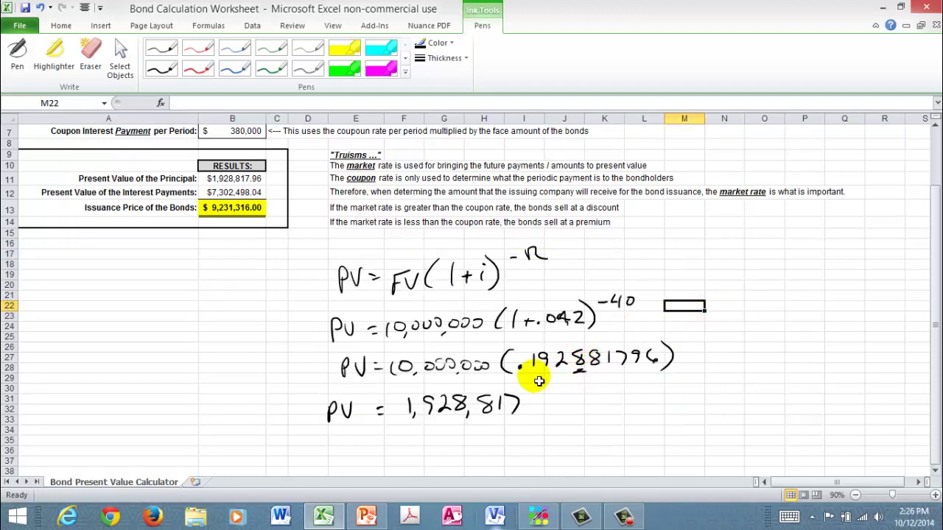
pyautogui.click(534, 329)
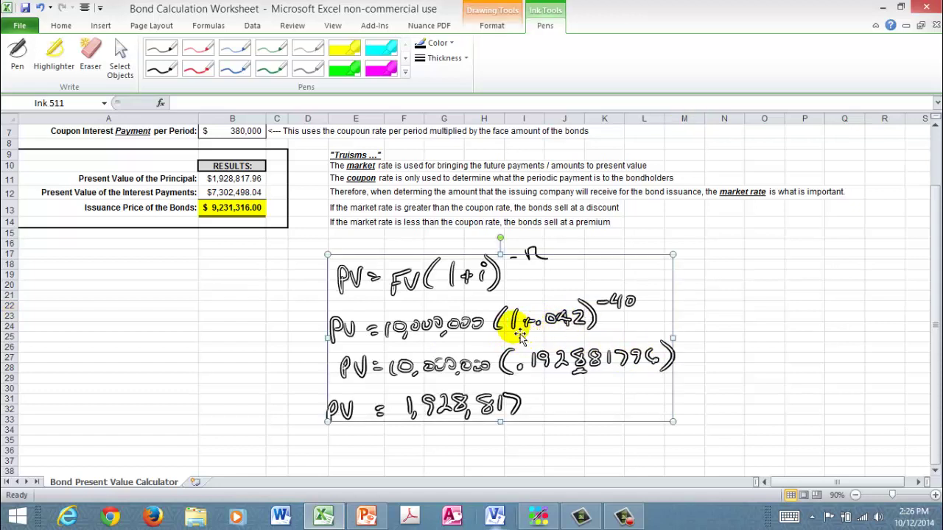
pyautogui.click(692, 273)
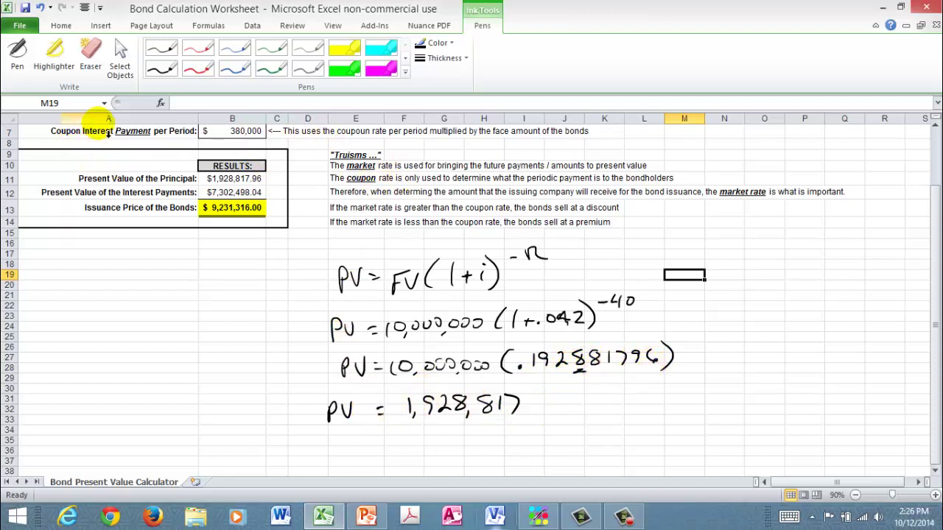
# Start inking and draw arrows from the handwritten 1,928,817 result to the principal's present value and from the blank area to the interest payments' present value
pyautogui.click(300, 30)
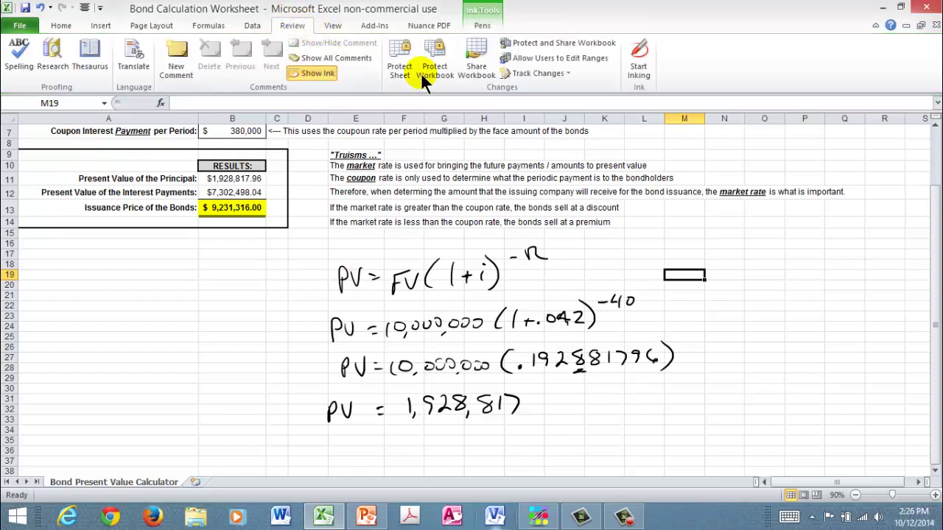
pyautogui.click(649, 65)
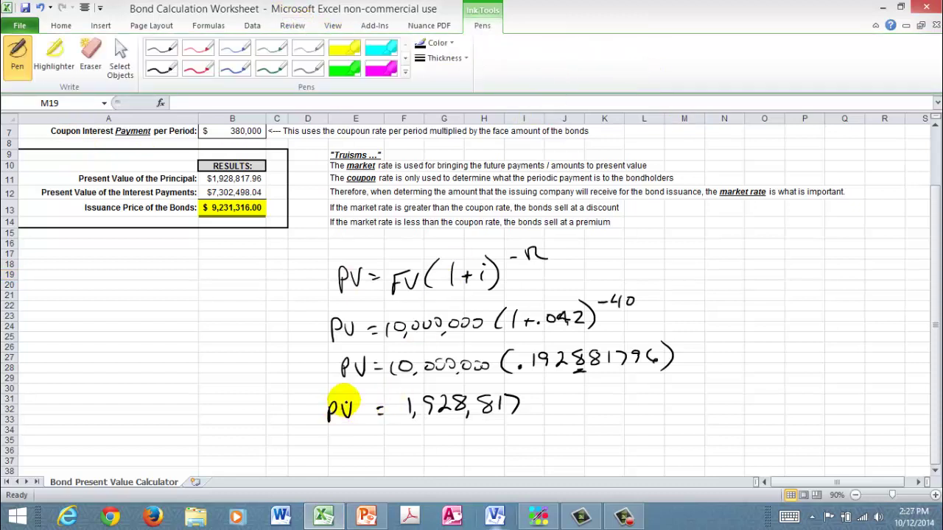
pyautogui.moveTo(384, 396)
pyautogui.mouseDown()
pyautogui.moveTo(317, 394)
pyautogui.moveTo(305, 221)
pyautogui.moveTo(293, 177)
pyautogui.moveTo(271, 176)
pyautogui.moveTo(282, 183)
pyautogui.mouseUp()
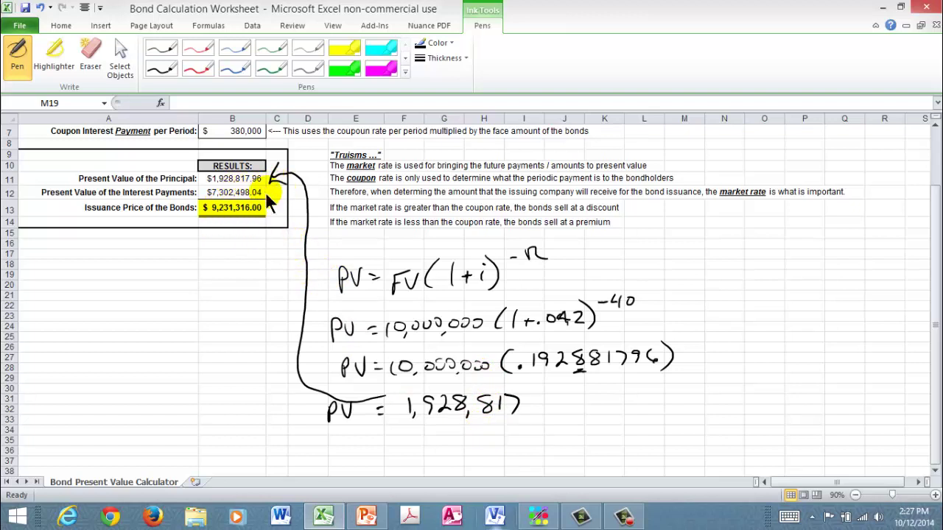
pyautogui.moveTo(288, 210); pyautogui.dragTo(276, 333)
pyautogui.moveTo(269, 193); pyautogui.dragTo(274, 186)
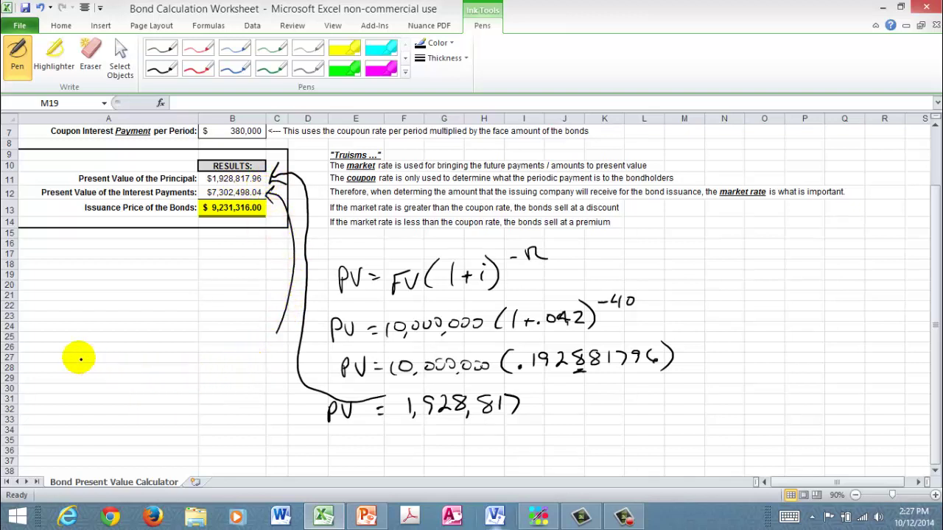
# Handwrite "PV (Ann) = Pymt." below the results box, followed by a pair of large empty brackets
pyautogui.moveTo(38, 269)
pyautogui.mouseDown()
pyautogui.moveTo(39, 294)
pyautogui.moveTo(50, 276)
pyautogui.moveTo(56, 302)
pyautogui.moveTo(83, 296)
pyautogui.moveTo(82, 278)
pyautogui.mouseUp()
pyautogui.moveTo(75, 283); pyautogui.dragTo(83, 281)
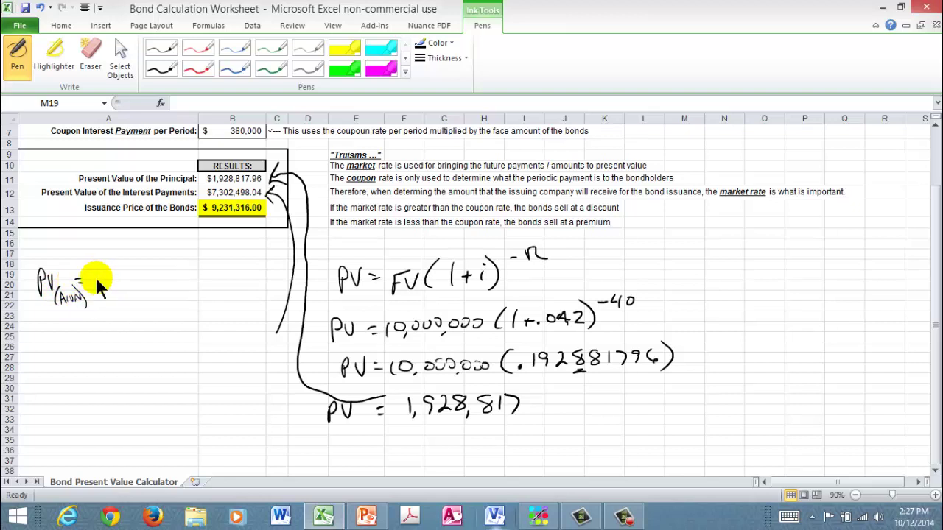
pyautogui.moveTo(92, 273)
pyautogui.mouseDown()
pyautogui.moveTo(103, 298)
pyautogui.moveTo(112, 278)
pyautogui.moveTo(124, 277)
pyautogui.moveTo(120, 291)
pyautogui.mouseUp()
pyautogui.click(128, 288)
pyautogui.moveTo(162, 248)
pyautogui.mouseDown()
pyautogui.moveTo(135, 268)
pyautogui.moveTo(155, 317)
pyautogui.mouseUp()
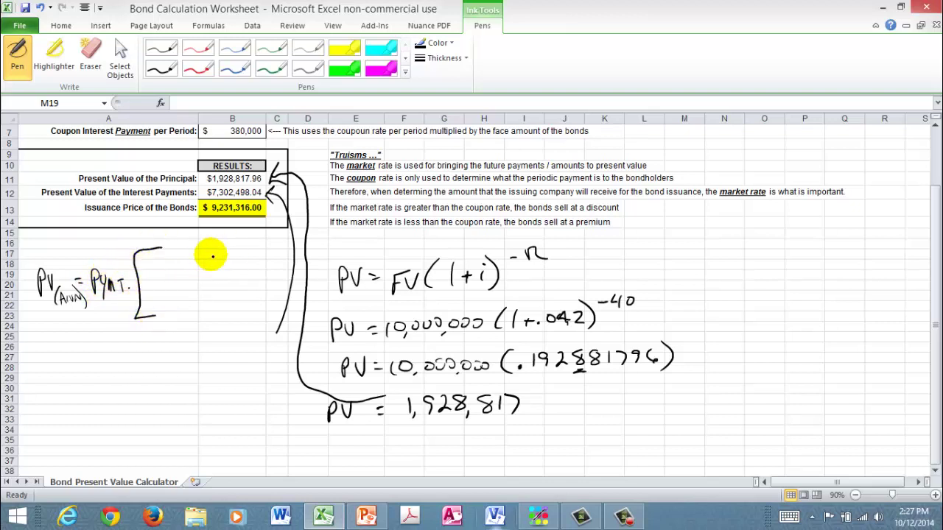
pyautogui.moveTo(246, 249)
pyautogui.mouseDown()
pyautogui.moveTo(274, 254)
pyautogui.moveTo(277, 332)
pyautogui.mouseUp()
pyautogui.moveTo(285, 310); pyautogui.dragTo(256, 322)
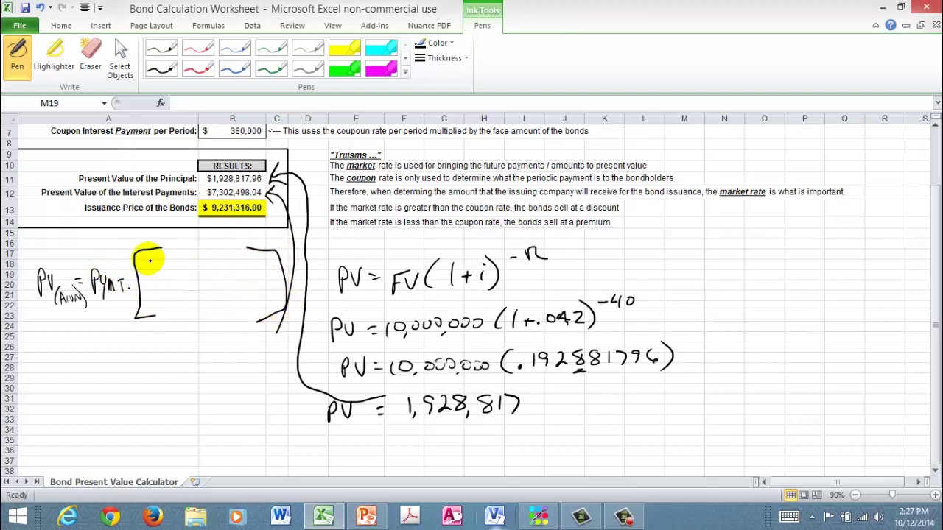
# Fill the annuity formula's brackets with the fraction "1 - (1 + i)^-n" over "i"
pyautogui.moveTo(148, 260)
pyautogui.mouseDown()
pyautogui.moveTo(149, 277)
pyautogui.moveTo(205, 272)
pyautogui.mouseUp()
pyautogui.moveTo(201, 267); pyautogui.dragTo(200, 277)
pyautogui.moveTo(211, 269)
pyautogui.mouseDown()
pyautogui.moveTo(222, 278)
pyautogui.moveTo(230, 259)
pyautogui.mouseUp()
pyautogui.moveTo(236, 264); pyautogui.dragTo(251, 254)
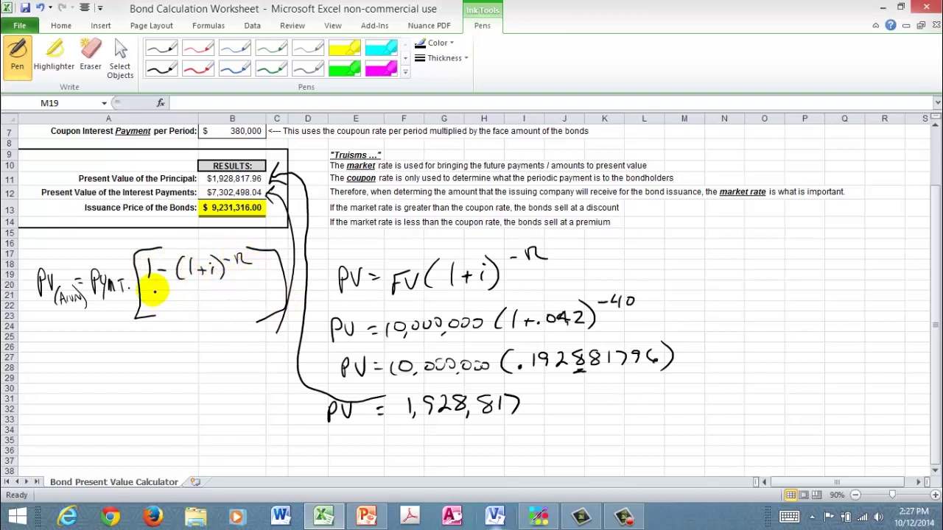
pyautogui.moveTo(152, 282); pyautogui.dragTo(254, 278)
pyautogui.moveTo(185, 296); pyautogui.dragTo(184, 312)
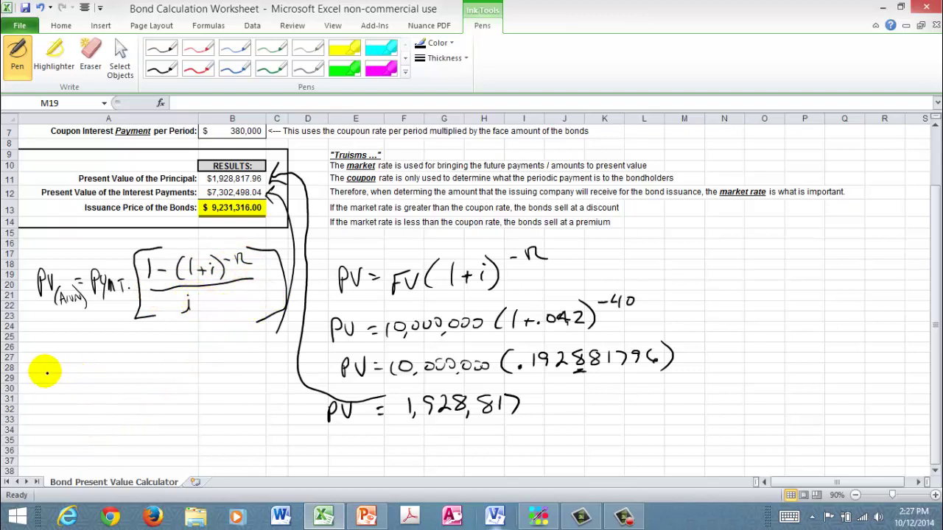
# Handwrite "PV = 380,000" with a pair of large empty brackets below the annuity formula
pyautogui.moveTo(42, 366); pyautogui.dragTo(51, 366)
pyautogui.moveTo(43, 371)
pyautogui.mouseDown()
pyautogui.moveTo(51, 371)
pyautogui.moveTo(34, 363)
pyautogui.mouseUp()
pyautogui.moveTo(56, 361)
pyautogui.mouseDown()
pyautogui.moveTo(54, 374)
pyautogui.moveTo(78, 365)
pyautogui.moveTo(85, 382)
pyautogui.moveTo(92, 368)
pyautogui.mouseUp()
pyautogui.moveTo(101, 366); pyautogui.dragTo(107, 368)
pyautogui.moveTo(136, 340)
pyautogui.mouseDown()
pyautogui.moveTo(115, 403)
pyautogui.moveTo(134, 403)
pyautogui.mouseUp()
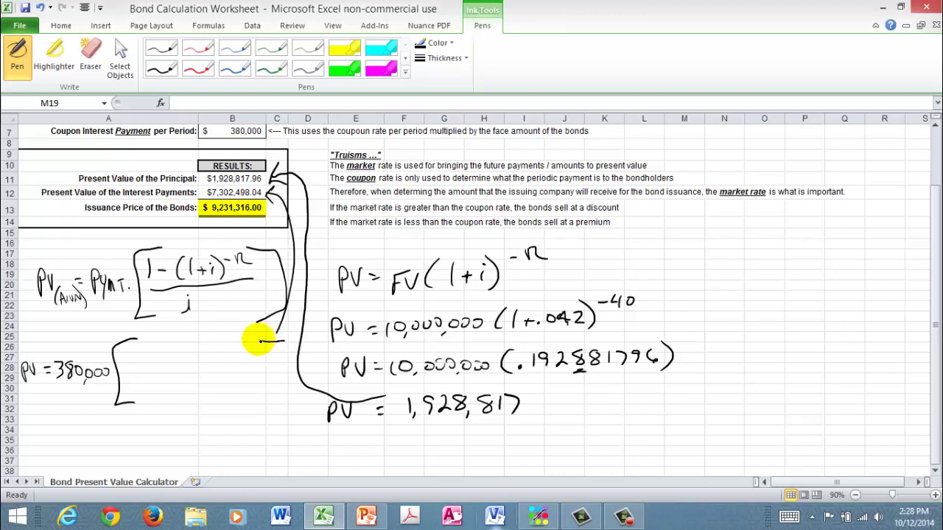
pyautogui.moveTo(284, 341)
pyautogui.mouseDown()
pyautogui.moveTo(287, 385)
pyautogui.moveTo(276, 417)
pyautogui.mouseUp()
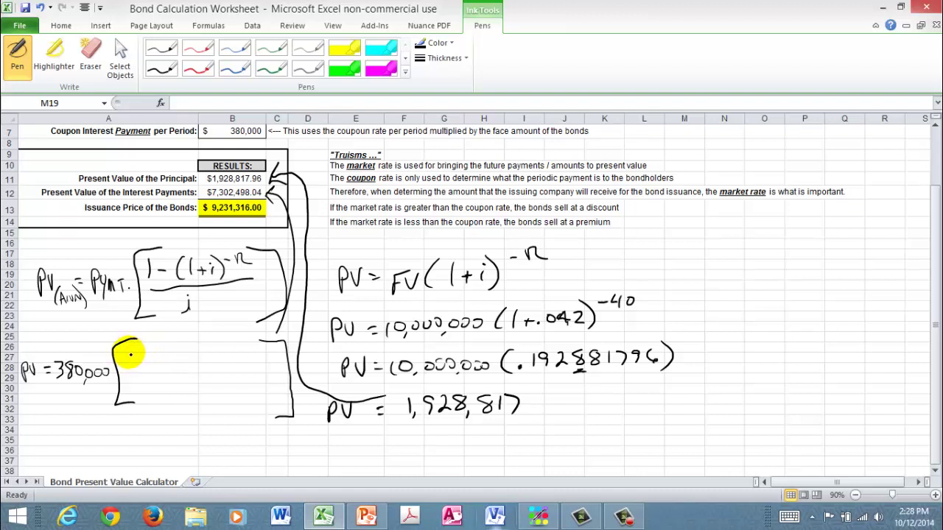
# Fill the brackets after 380,000 with the fraction "1 - (1 + .042)^-40" over ".042"
pyautogui.moveTo(130, 348); pyautogui.dragTo(129, 366)
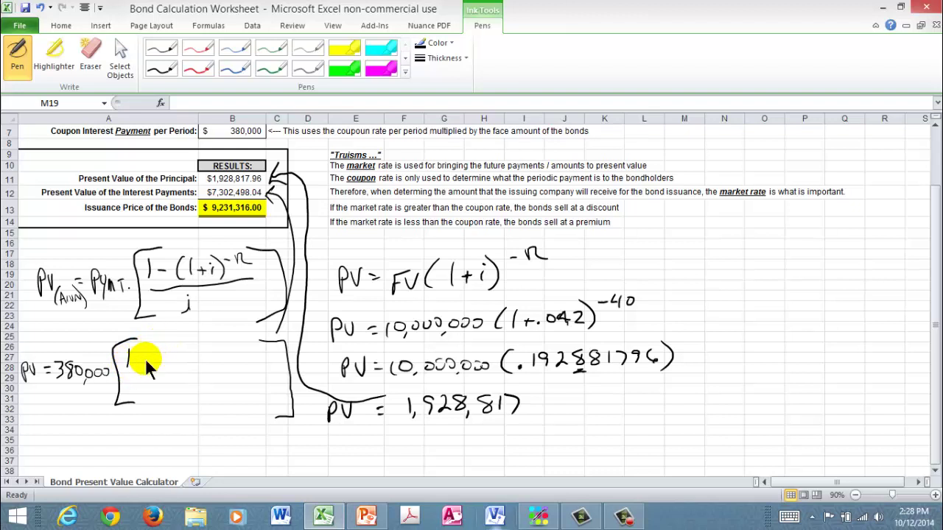
pyautogui.moveTo(139, 359); pyautogui.dragTo(167, 372)
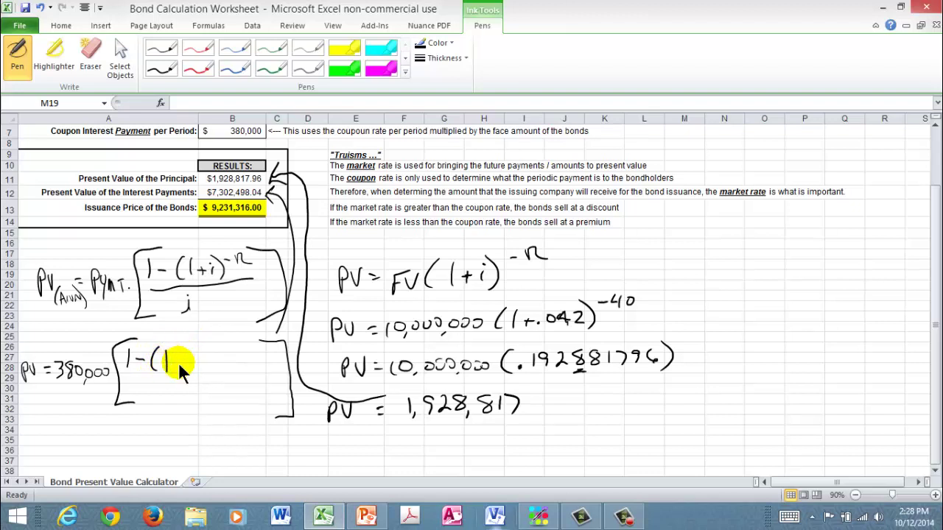
pyautogui.click(195, 368)
pyautogui.moveTo(205, 358); pyautogui.dragTo(220, 363)
pyautogui.moveTo(215, 355)
pyautogui.mouseDown()
pyautogui.moveTo(230, 376)
pyautogui.moveTo(243, 356)
pyautogui.moveTo(257, 357)
pyautogui.mouseUp()
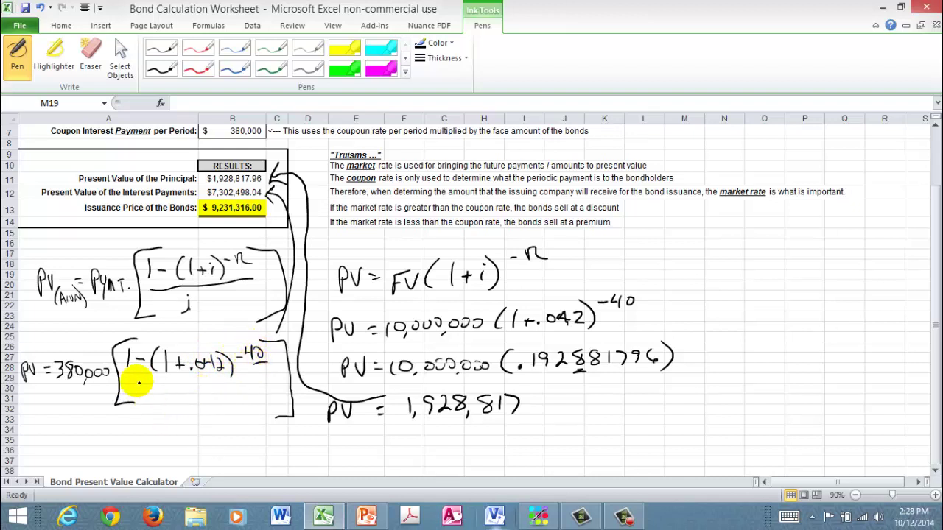
pyautogui.moveTo(131, 378); pyautogui.dragTo(271, 372)
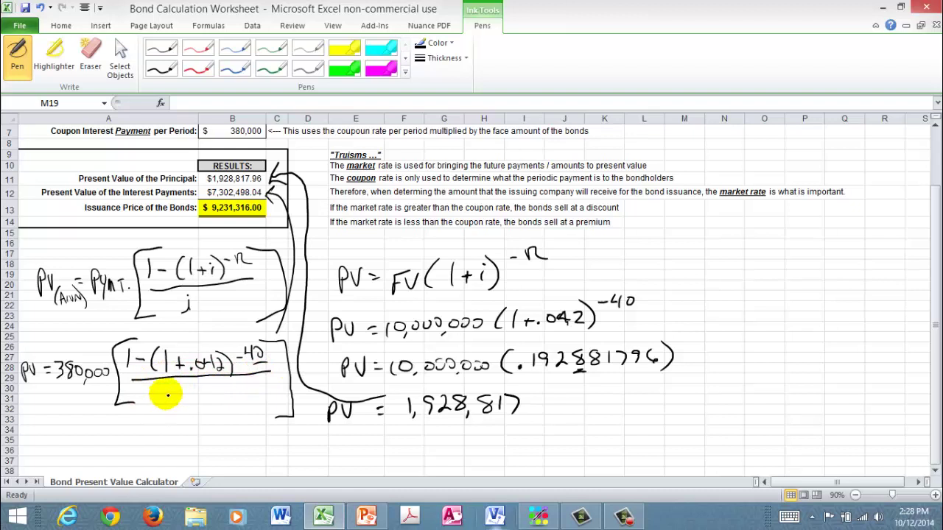
pyautogui.moveTo(164, 392); pyautogui.dragTo(215, 400)
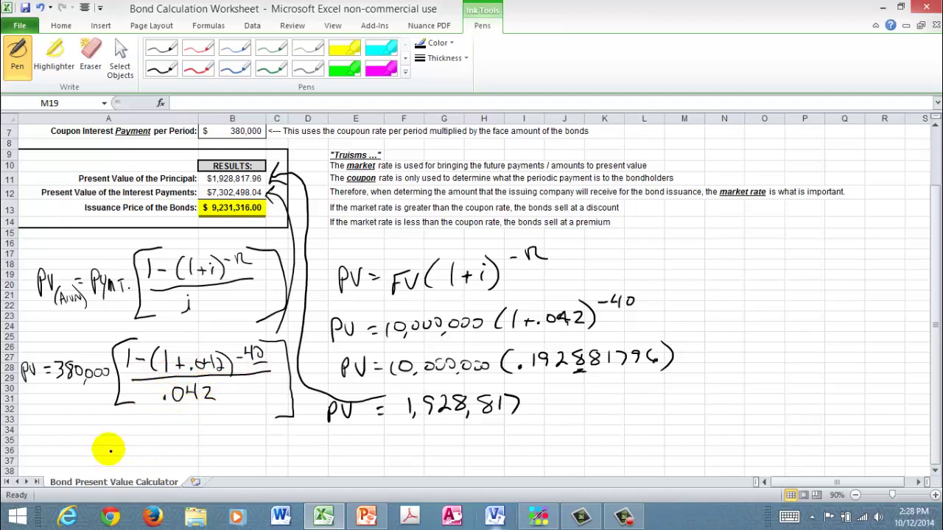
# Handwrite "= 380,000 (19.2171)" below the annuity calculation with the .042 denominator
pyautogui.moveTo(43, 452)
pyautogui.mouseDown()
pyautogui.moveTo(113, 451)
pyautogui.moveTo(146, 464)
pyautogui.mouseUp()
pyautogui.click(86, 455)
pyautogui.moveTo(257, 424); pyautogui.dragTo(261, 457)
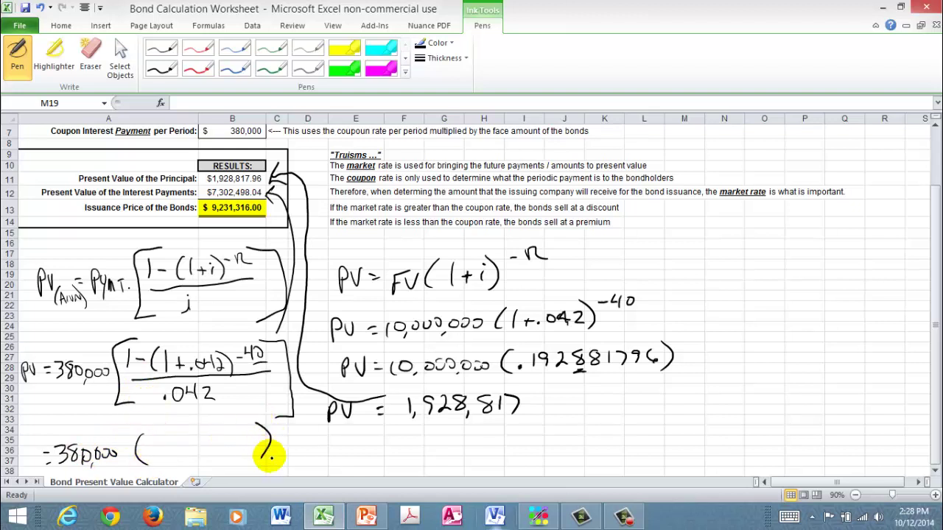
pyautogui.moveTo(153, 437)
pyautogui.mouseDown()
pyautogui.moveTo(153, 461)
pyautogui.moveTo(177, 452)
pyautogui.mouseUp()
pyautogui.click(178, 457)
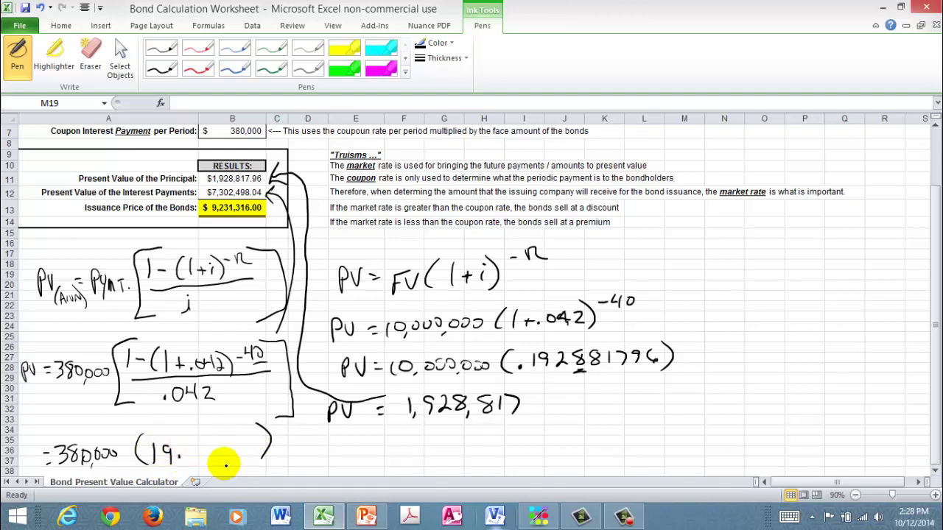
pyautogui.moveTo(188, 446); pyautogui.dragTo(228, 458)
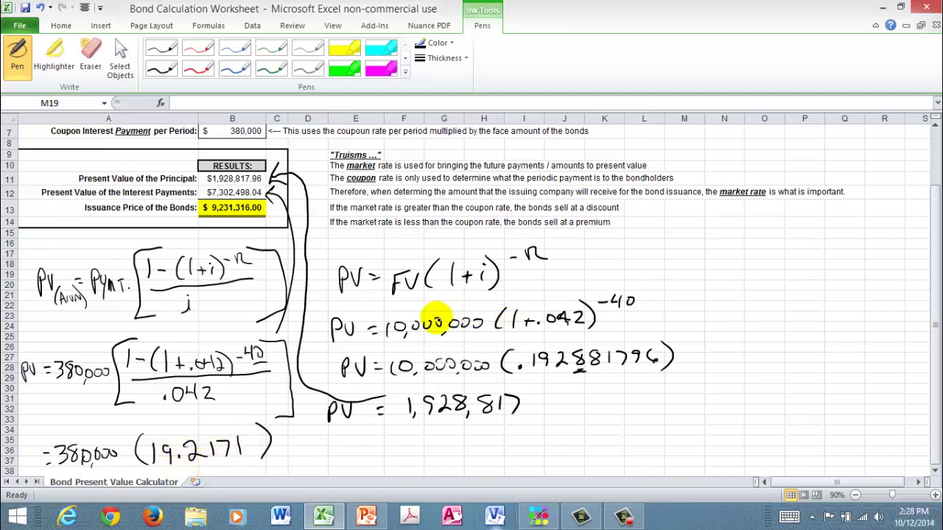
# Handwrite the interest payments' present value as "PV = 7,302,498" below the 380,000 (19.2171) line
pyautogui.click(935, 470)
pyautogui.click(935, 469)
pyautogui.click(934, 469)
pyautogui.click(935, 469)
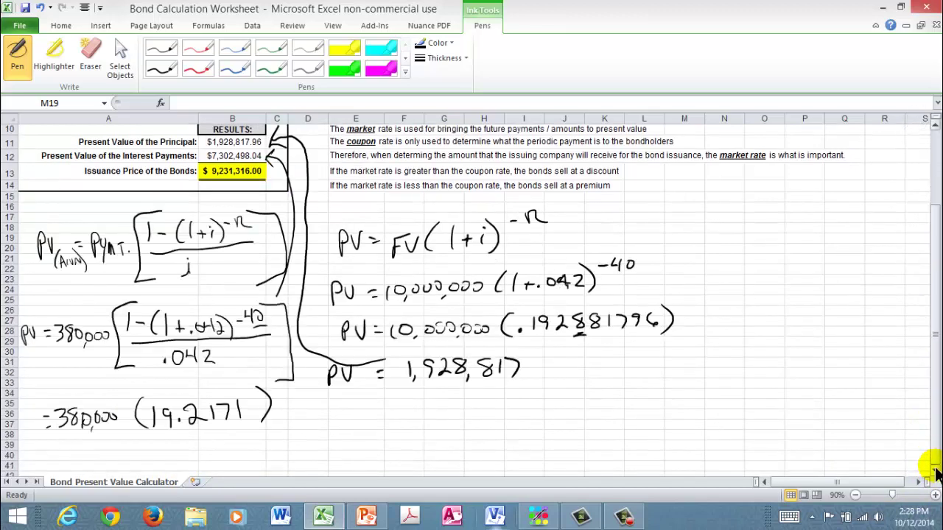
pyautogui.click(935, 469)
pyautogui.click(935, 472)
pyautogui.click(935, 471)
pyautogui.click(935, 472)
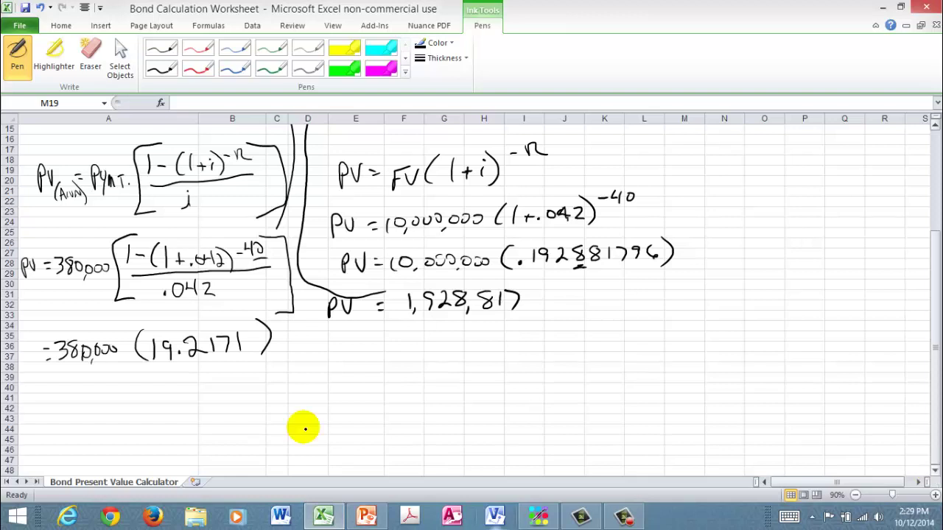
pyautogui.click(55, 416)
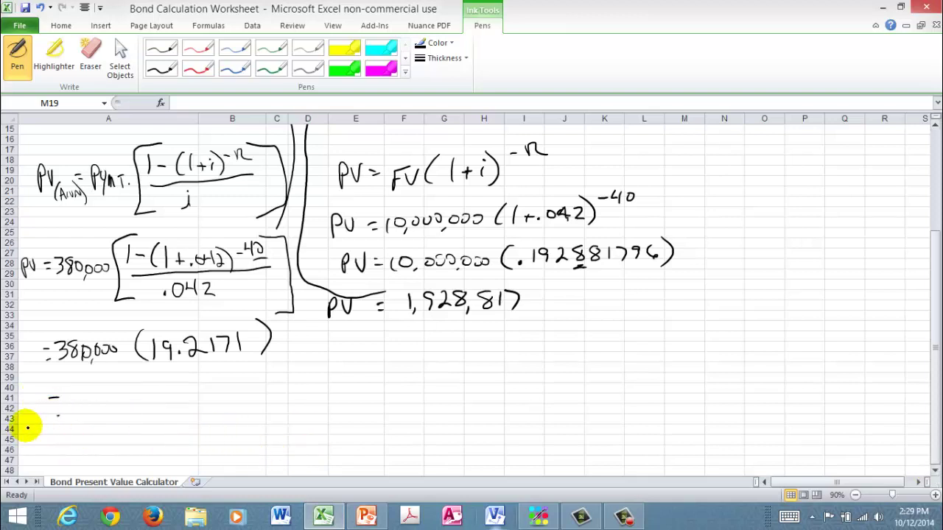
pyautogui.moveTo(26, 403)
pyautogui.mouseDown()
pyautogui.moveTo(103, 423)
pyautogui.moveTo(140, 401)
pyautogui.moveTo(167, 417)
pyautogui.moveTo(165, 427)
pyautogui.mouseUp()
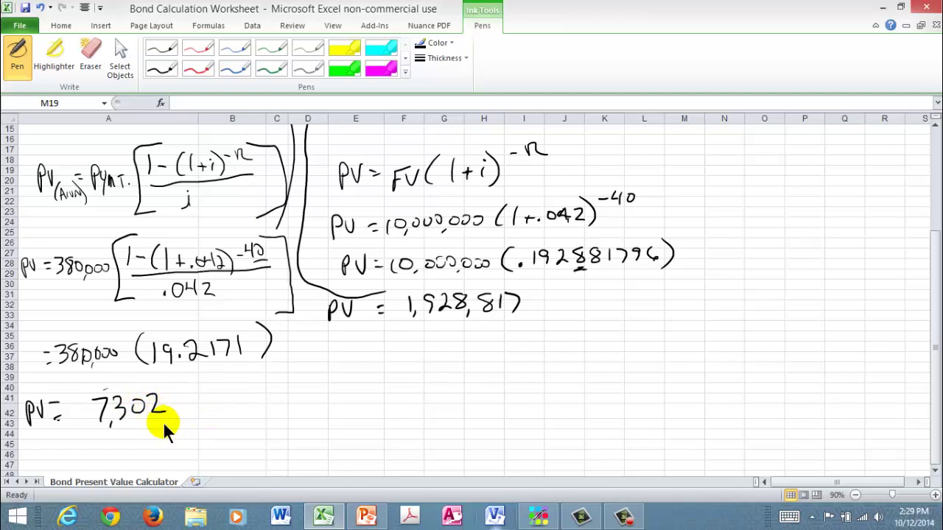
pyautogui.moveTo(175, 395)
pyautogui.mouseDown()
pyautogui.moveTo(185, 417)
pyautogui.moveTo(194, 417)
pyautogui.mouseUp()
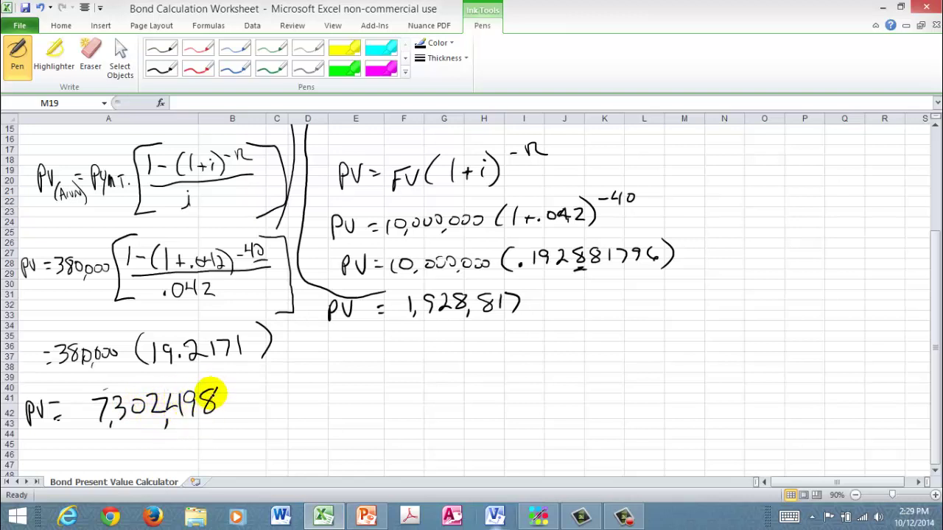
# Compare the handwritten present values with the worksheet's inputs and results, and return to normal cell editing
pyautogui.click(934, 127)
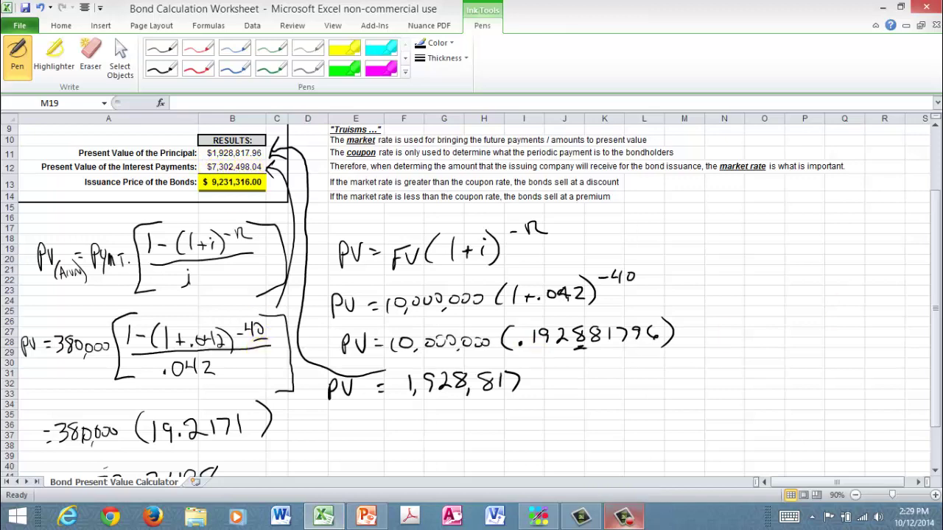
pyautogui.moveTo(929, 297); pyautogui.dragTo(936, 328)
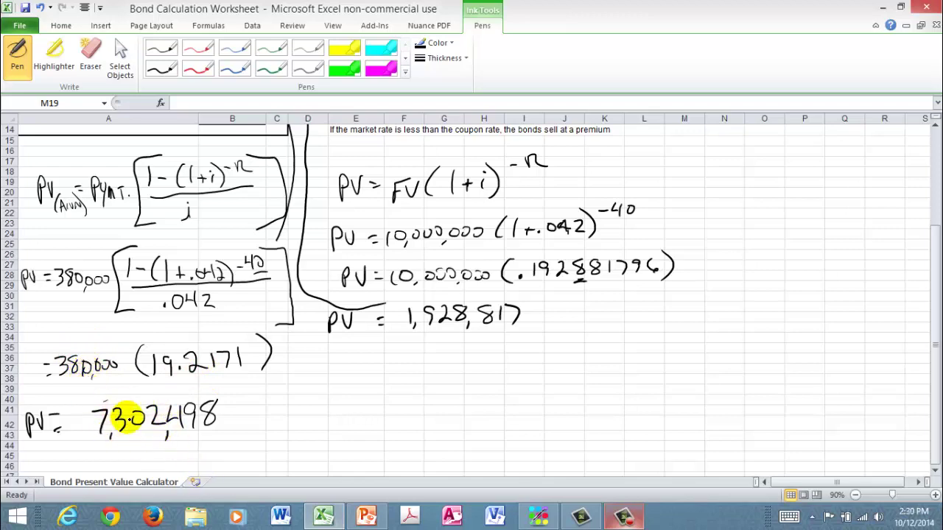
pyautogui.scroll(5, 929, 137)
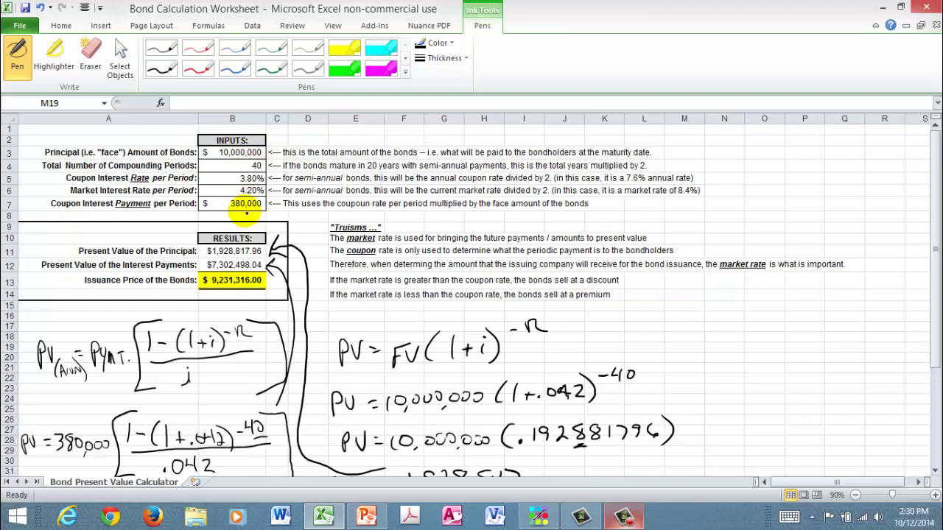
pyautogui.click(73, 22)
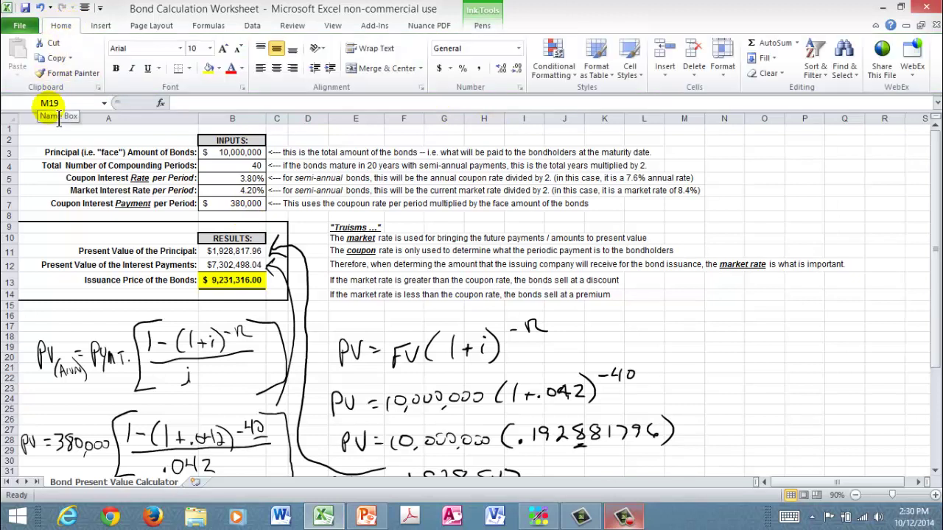